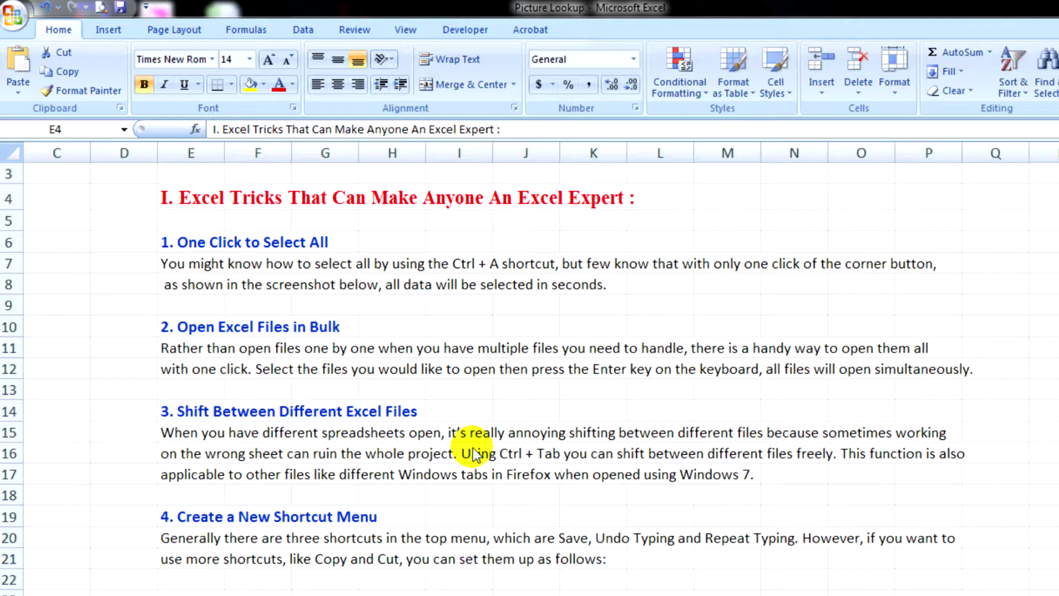
# - Select the heading range E4 to P4 and apply Merge & Center
pyautogui.click(188, 200)
pyautogui.click(190, 223)
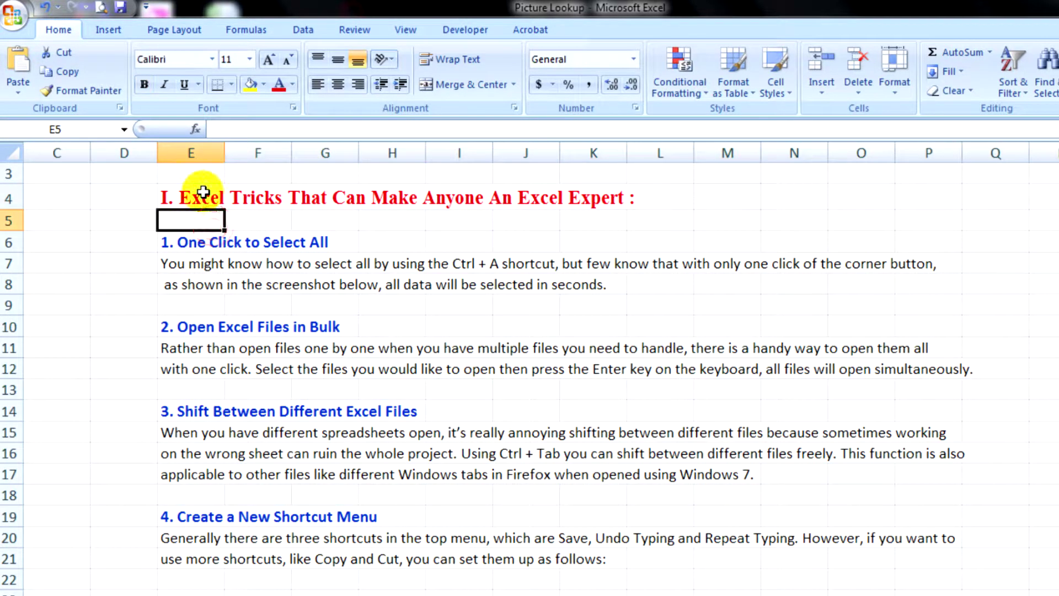
pyautogui.click(198, 193)
pyautogui.click(190, 224)
pyautogui.click(189, 199)
pyautogui.moveTo(189, 199); pyautogui.dragTo(936, 191)
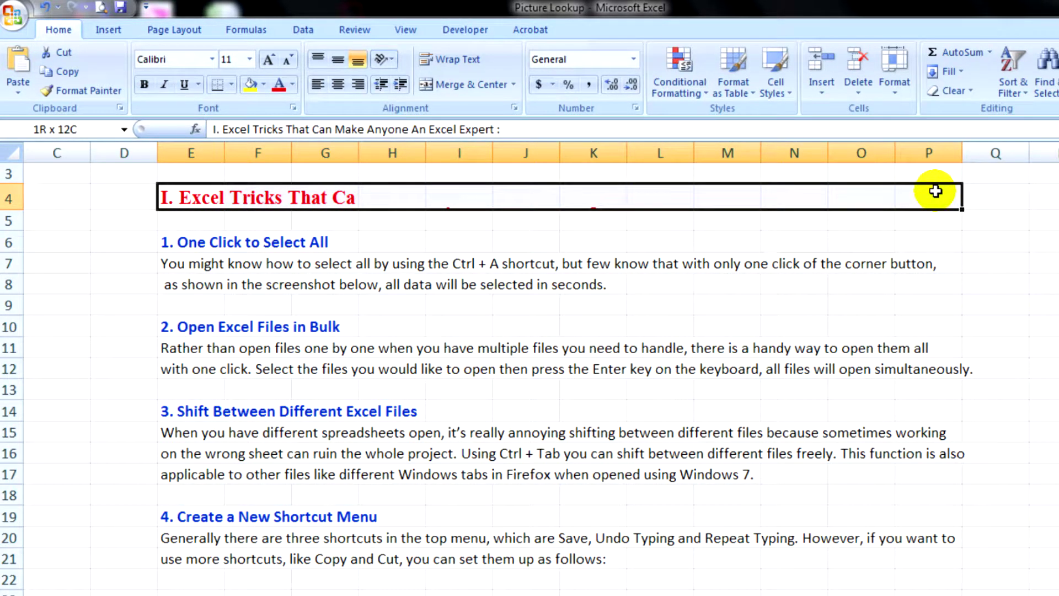
pyautogui.click(479, 86)
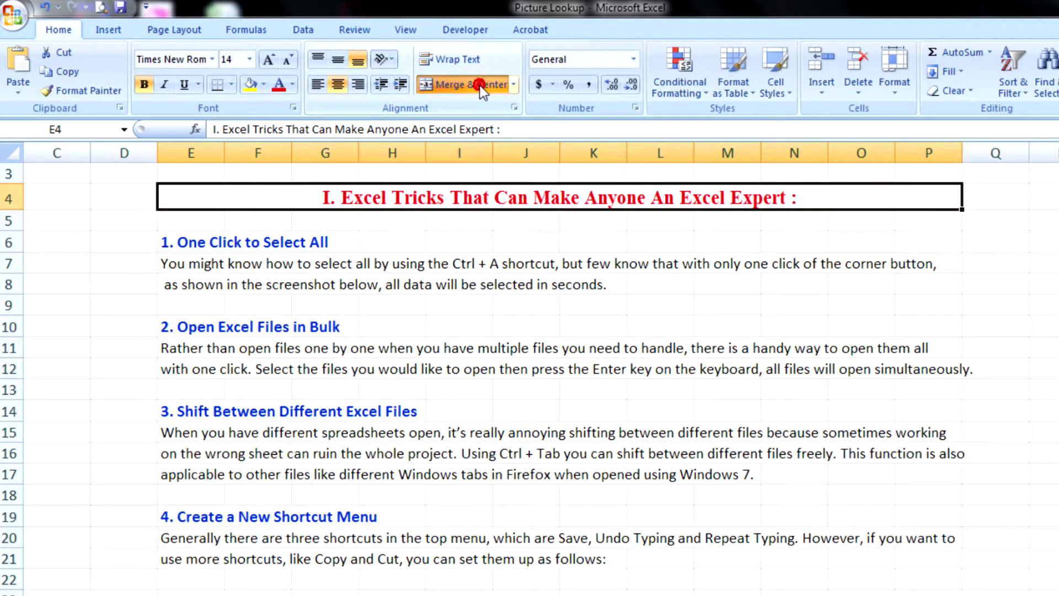
# - Left-align the merged heading, then centre it again
pyautogui.click(337, 86)
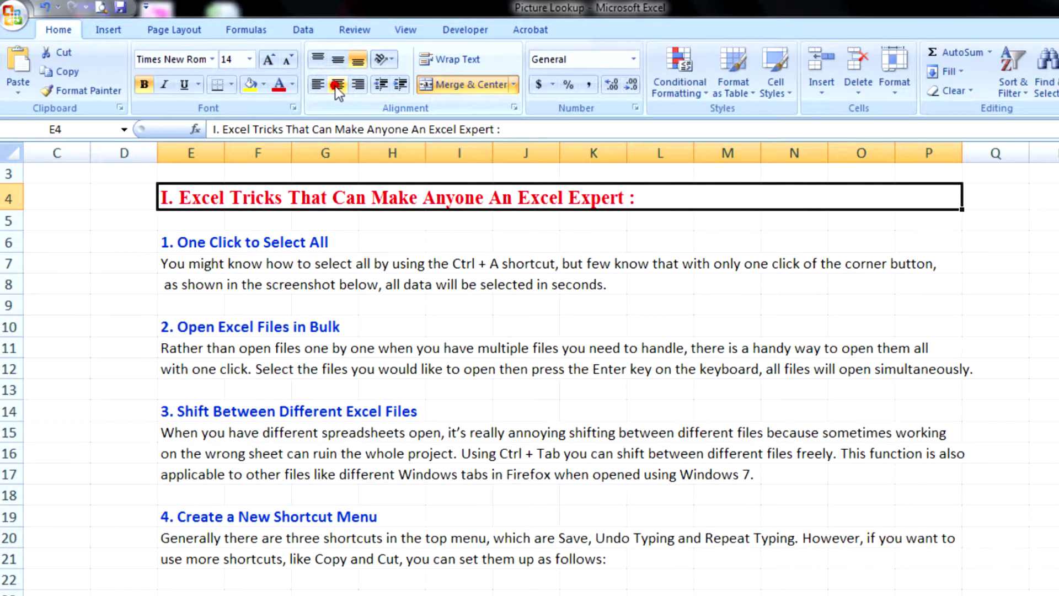
pyautogui.click(337, 86)
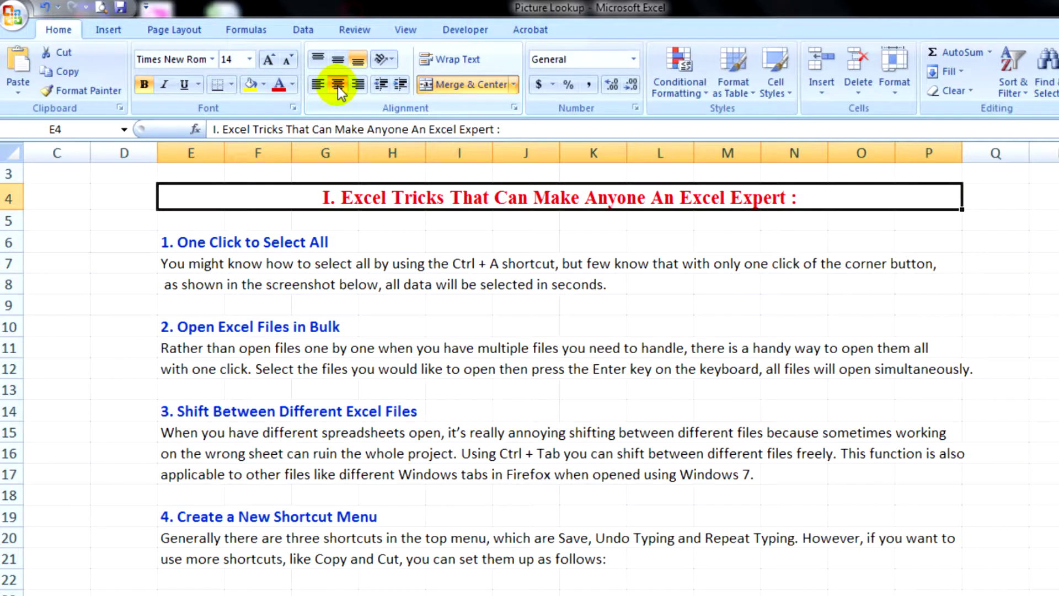
pyautogui.click(361, 243)
pyautogui.click(381, 198)
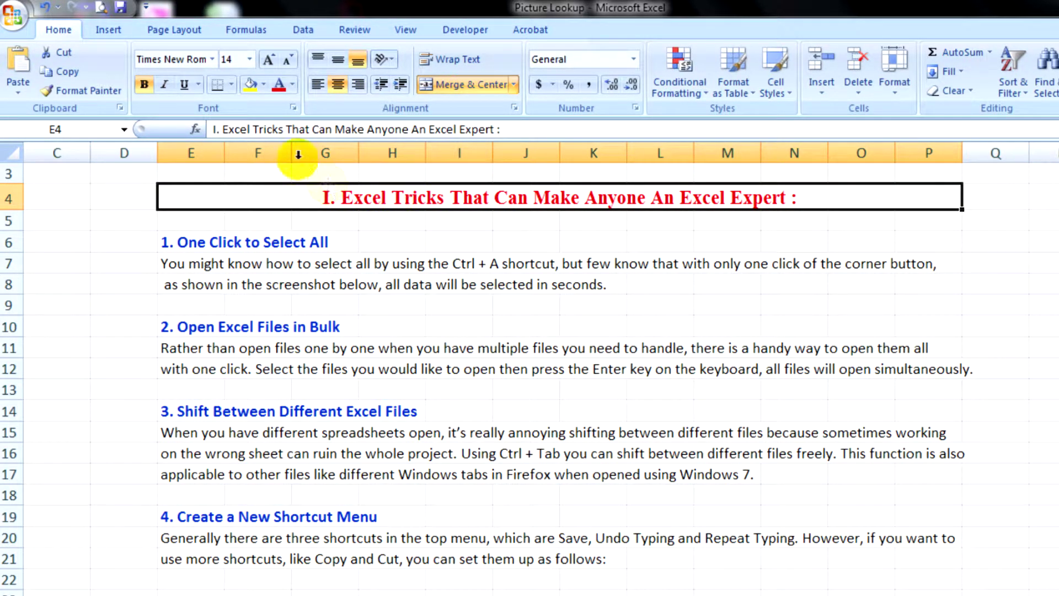
# - Apply a border from the Borders list to the heading cells, then reselect the merged heading
pyautogui.click(231, 84)
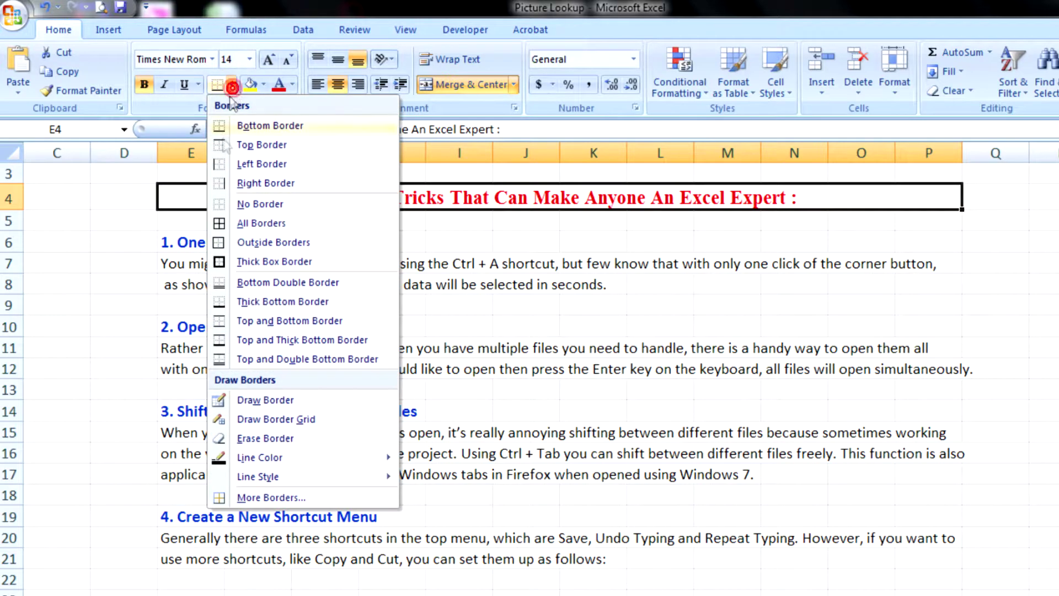
pyautogui.click(219, 223)
pyautogui.click(411, 242)
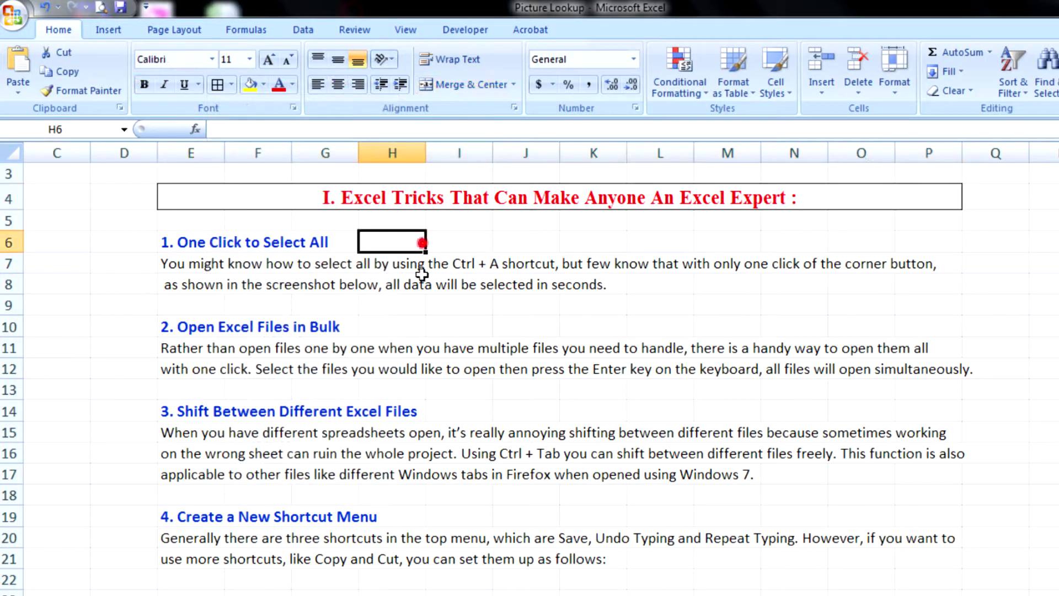
pyautogui.click(340, 195)
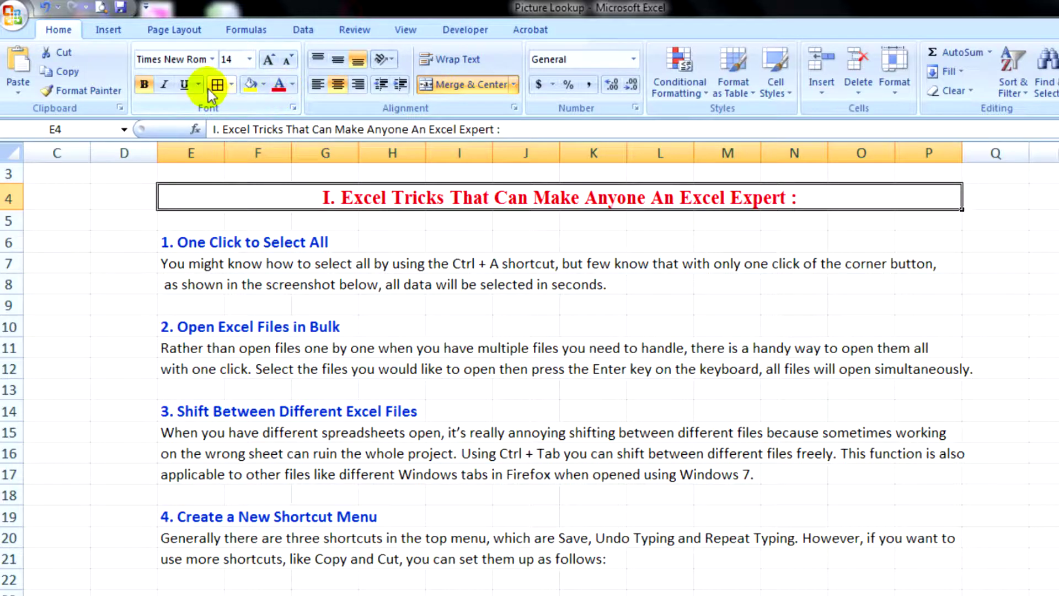
# - In More Borders, set the line colour to red and apply an Outline border
pyautogui.click(231, 84)
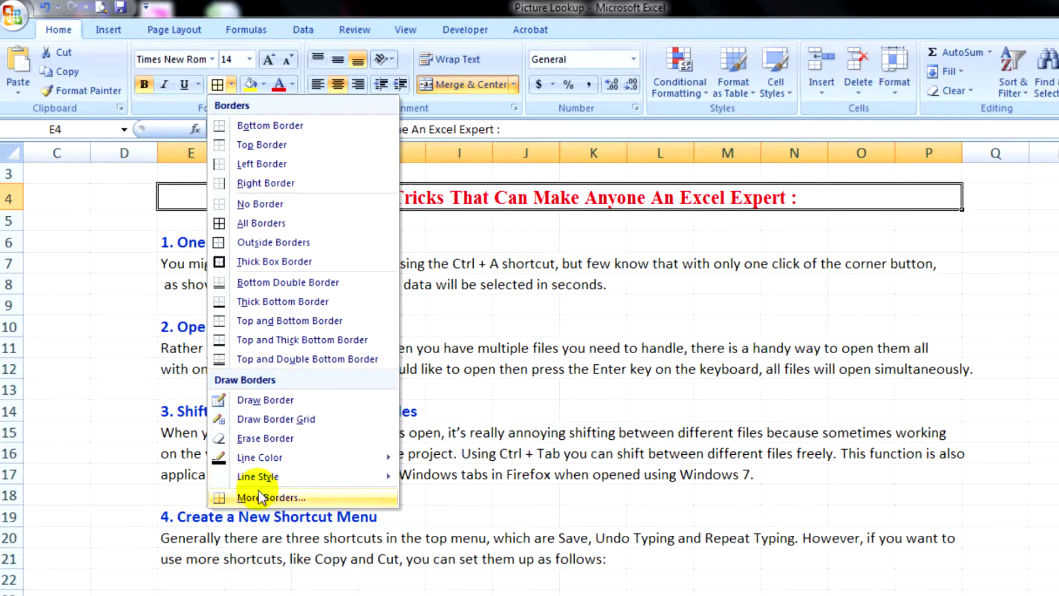
pyautogui.click(260, 497)
pyautogui.click(403, 307)
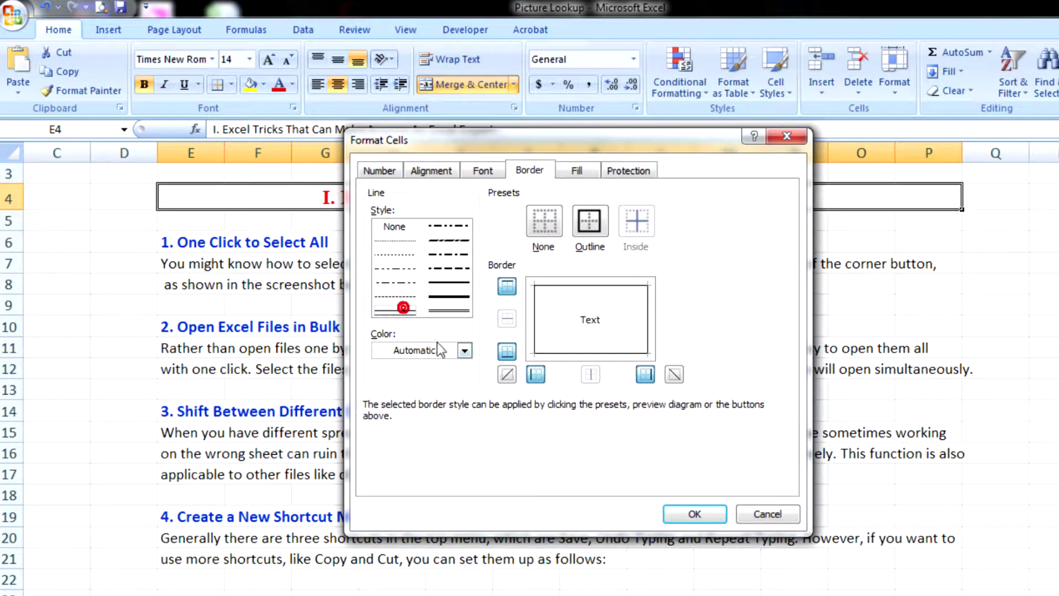
pyautogui.click(465, 350)
pyautogui.click(399, 499)
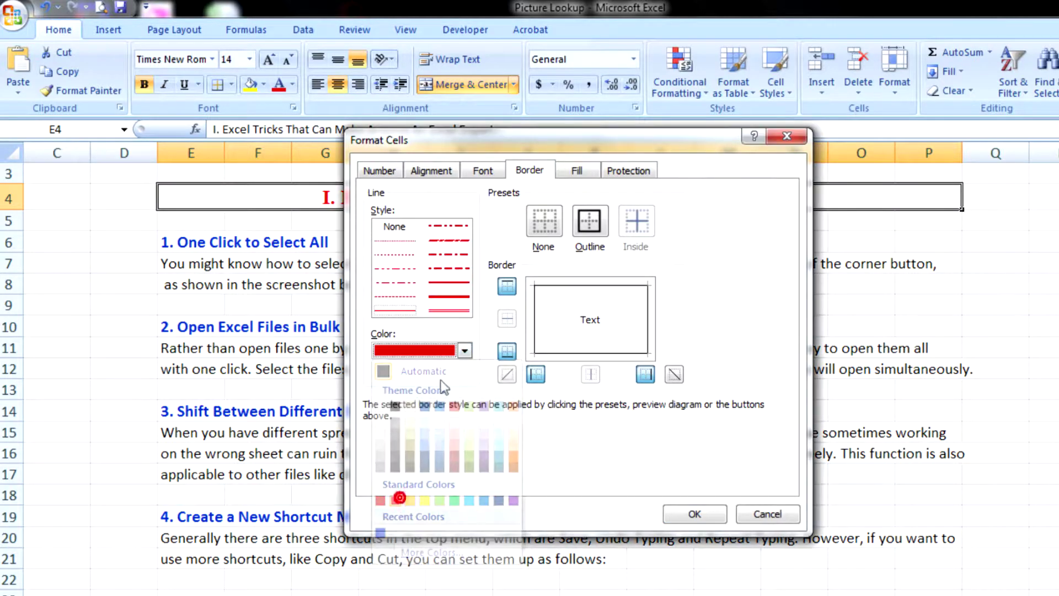
pyautogui.click(589, 221)
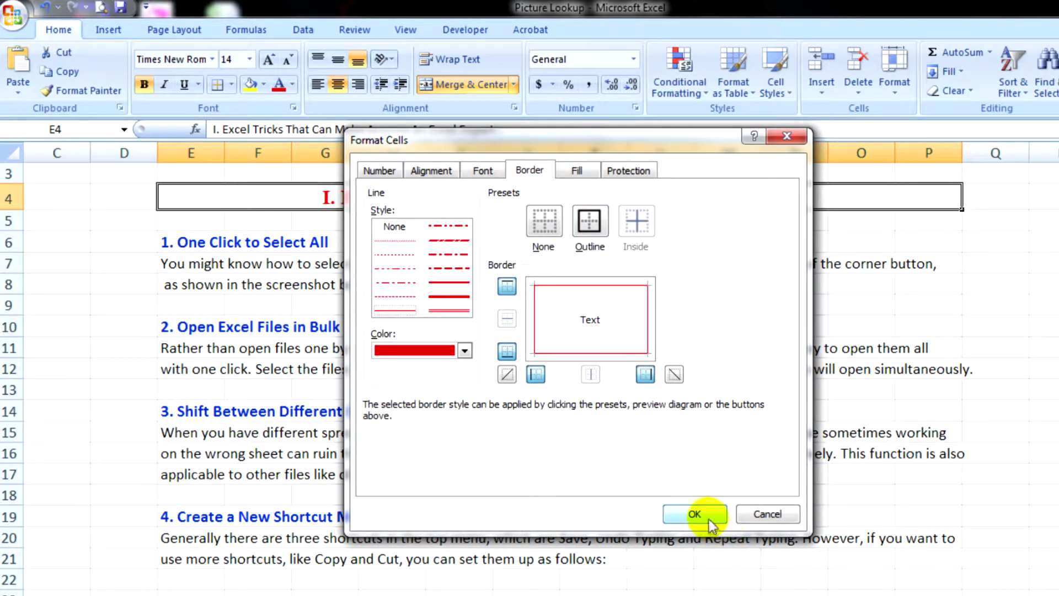
pyautogui.click(709, 519)
pyautogui.click(436, 325)
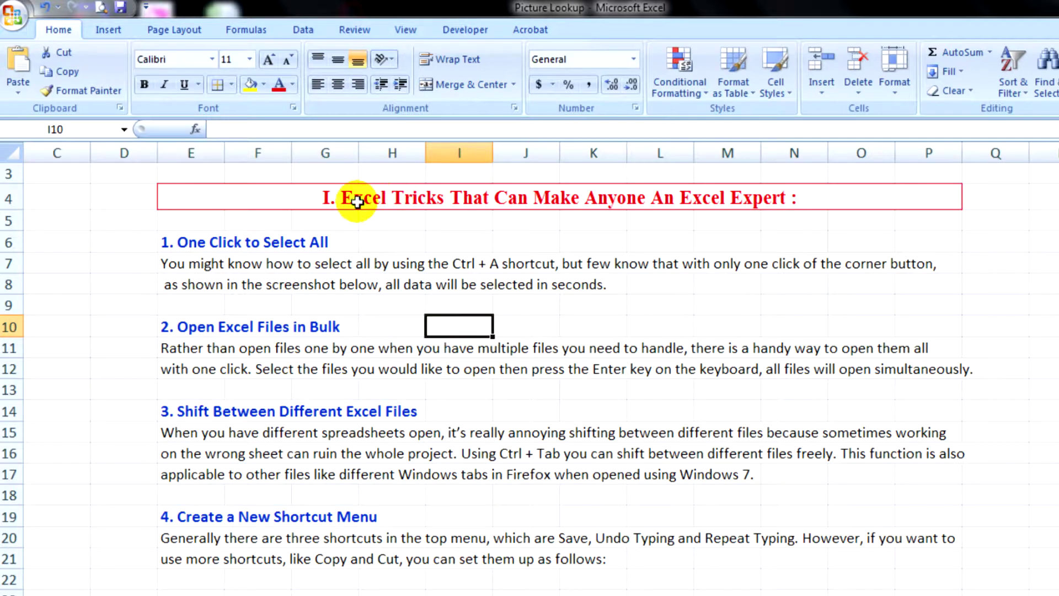
pyautogui.click(191, 194)
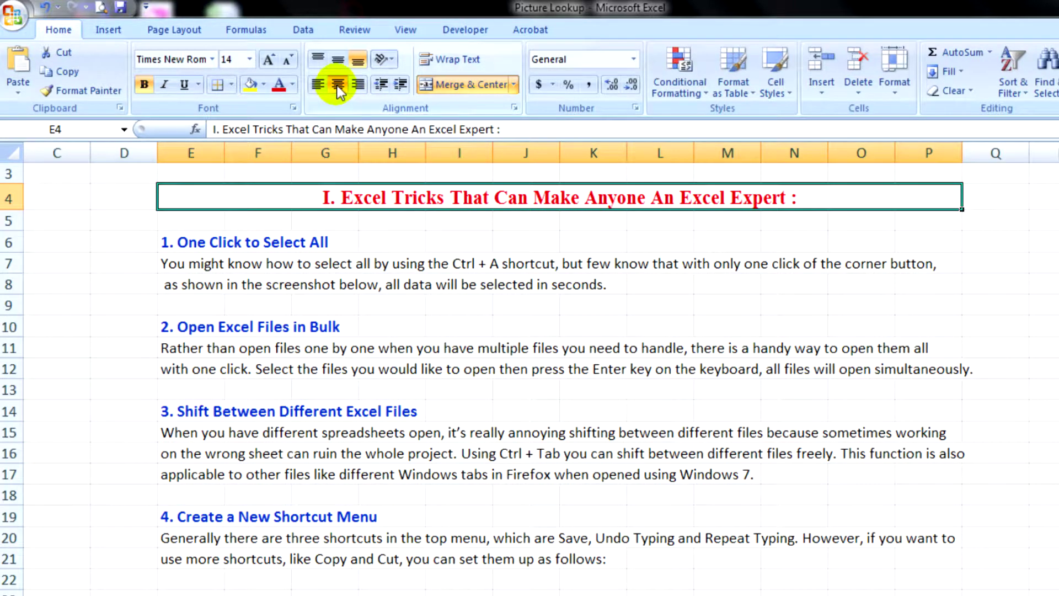
pyautogui.click(408, 220)
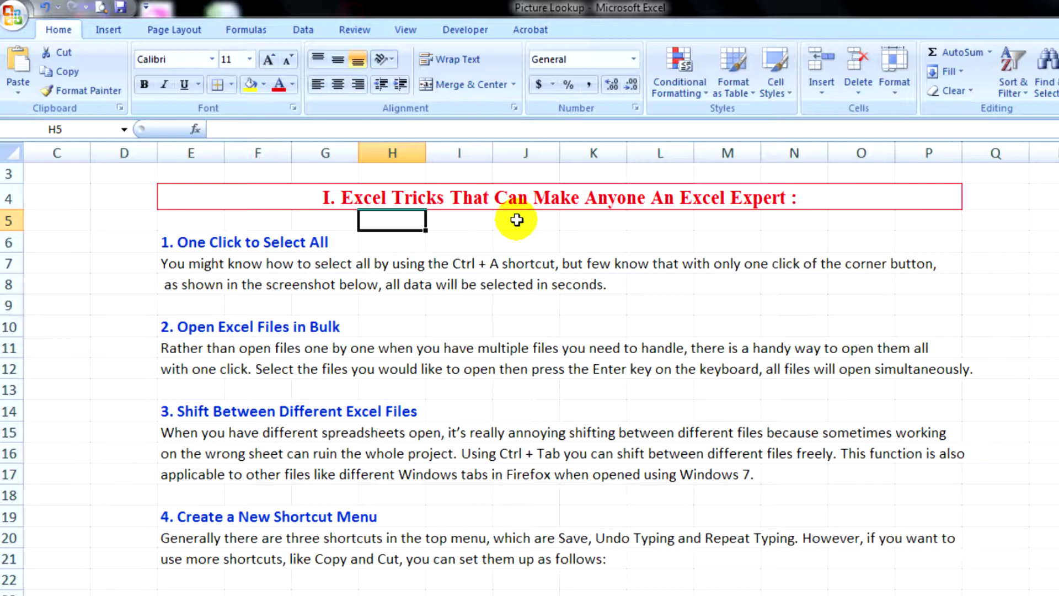
pyautogui.click(521, 196)
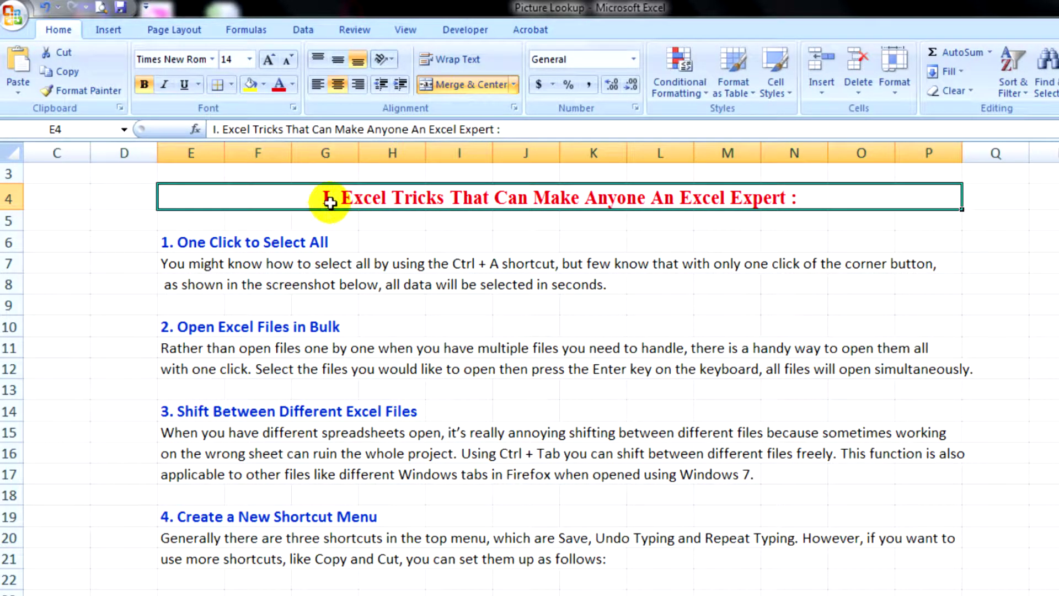
pyautogui.click(507, 224)
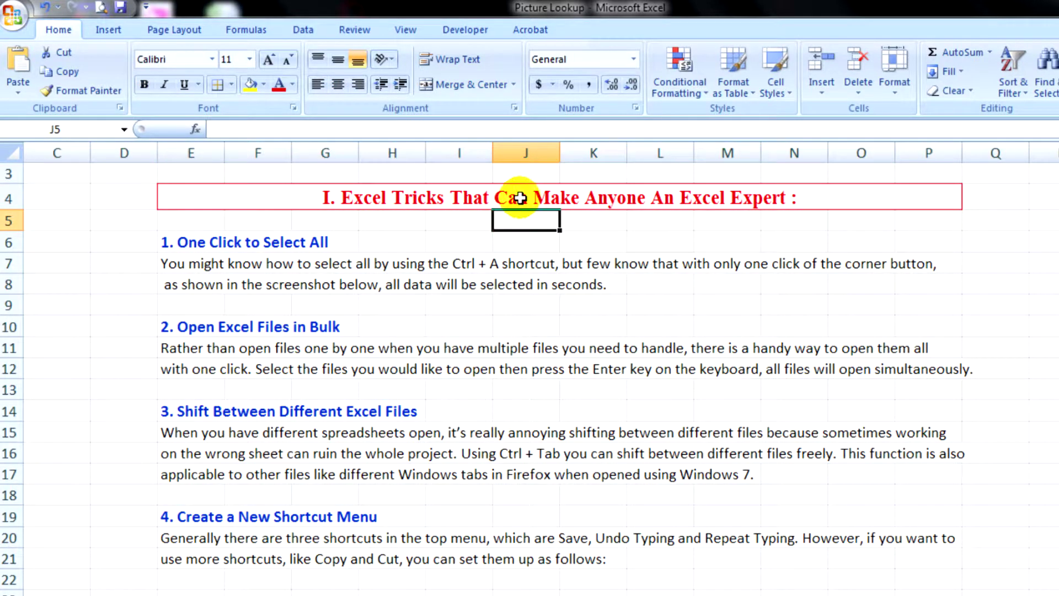
pyautogui.click(518, 201)
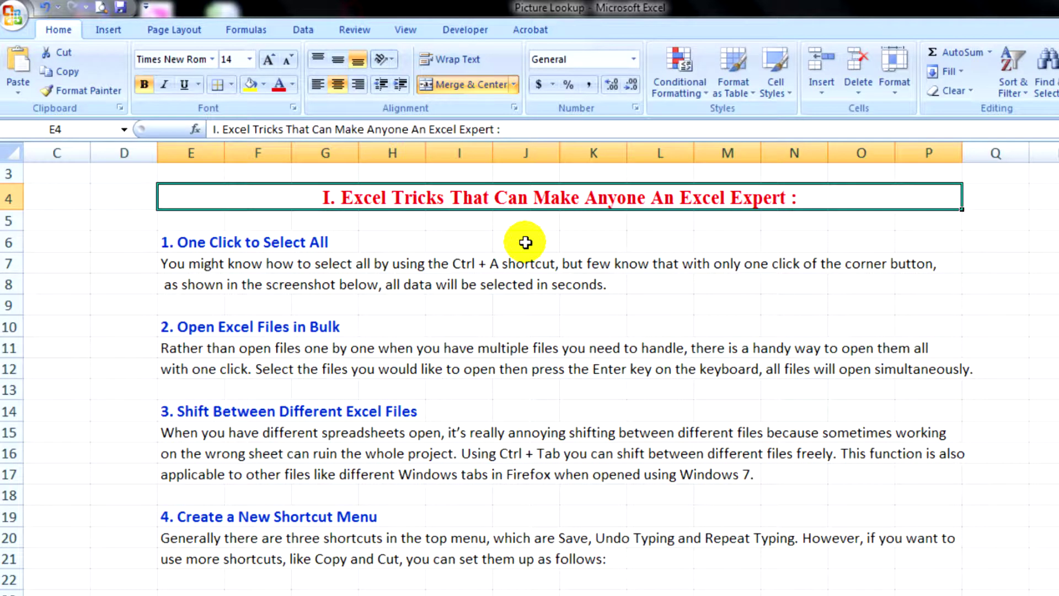
# - Toggle Merge & Center off for the merged E4:P4 heading
pyautogui.click(525, 241)
pyautogui.click(523, 195)
pyautogui.click(468, 85)
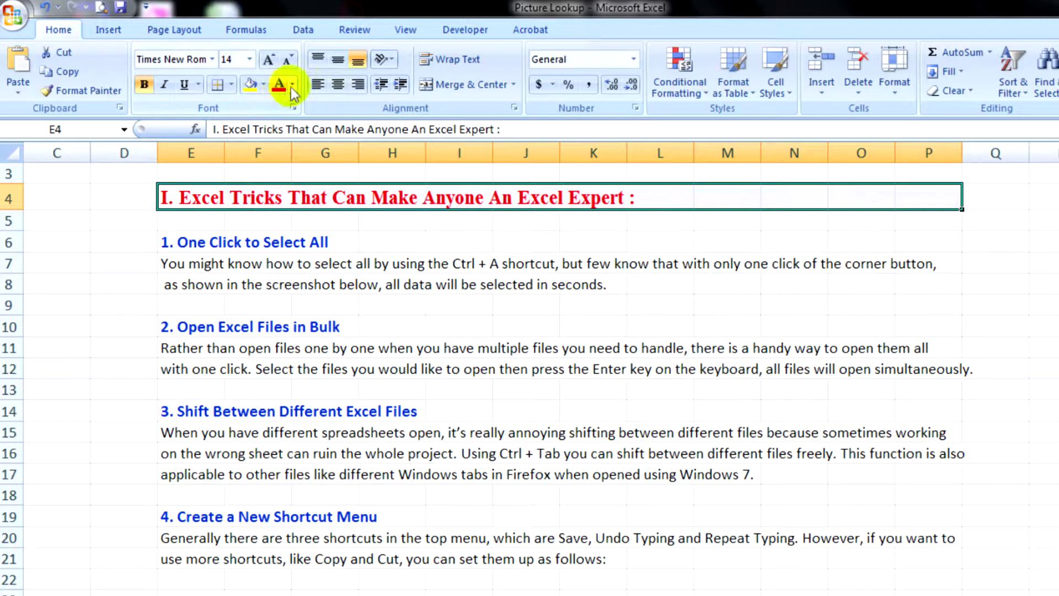
pyautogui.click(341, 301)
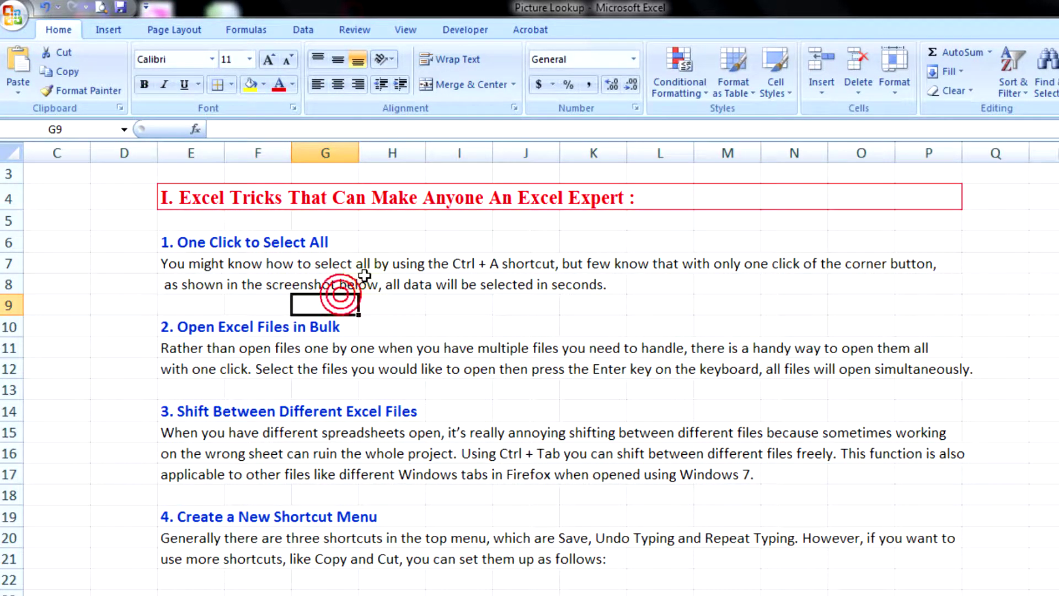
# - Check that J4 and E4 are now separate cells, then select E4 across to M4
pyautogui.click(533, 197)
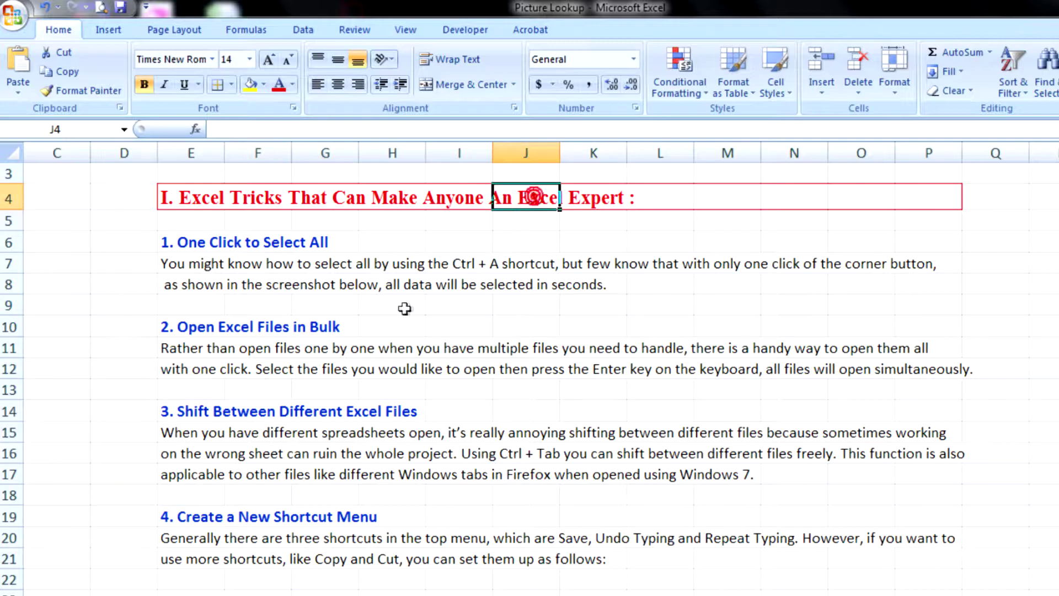
pyautogui.click(170, 198)
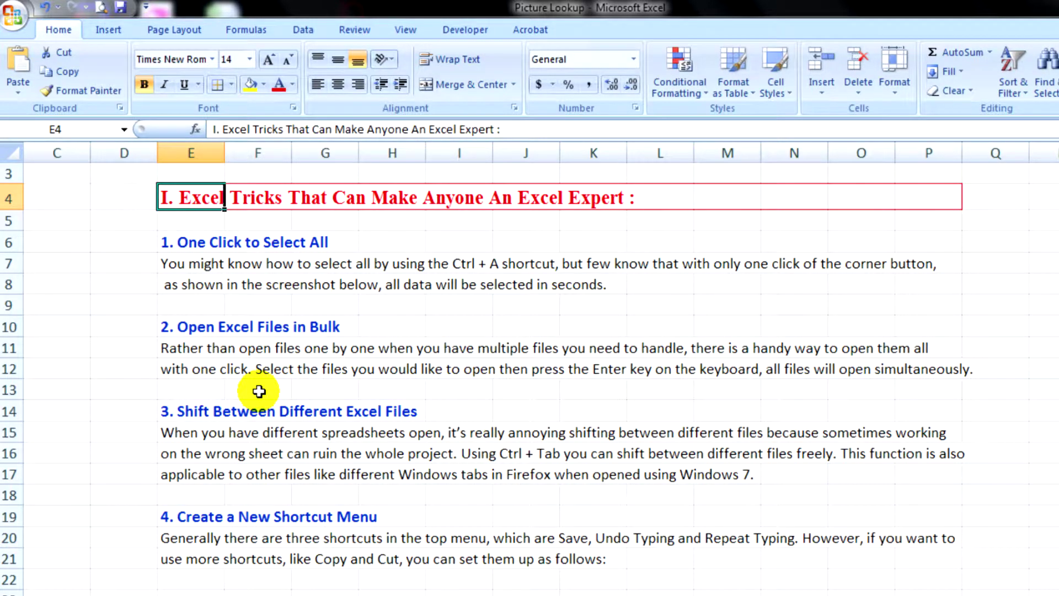
pyautogui.click(445, 330)
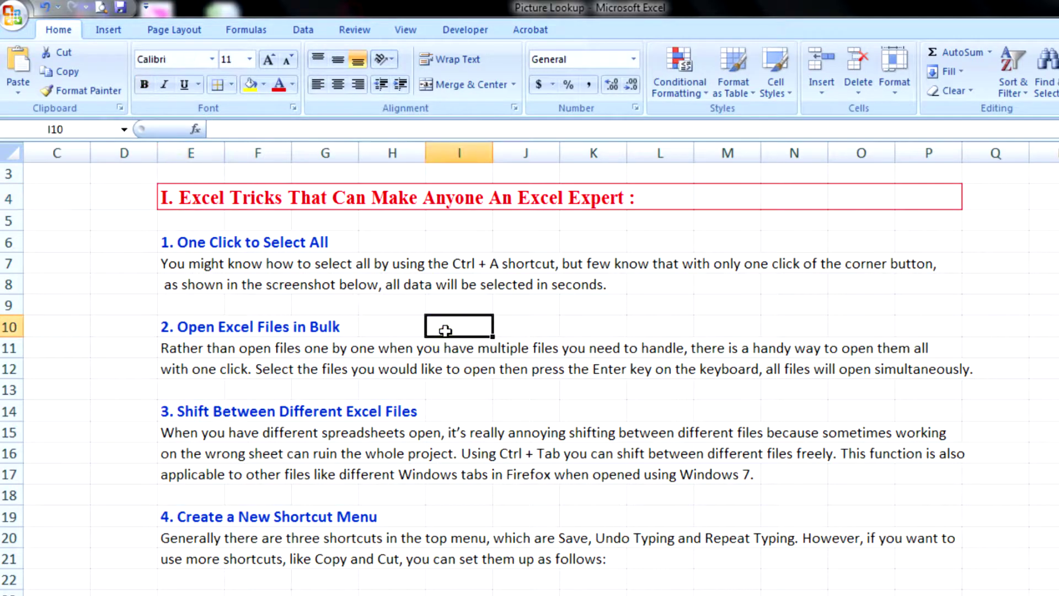
pyautogui.click(258, 306)
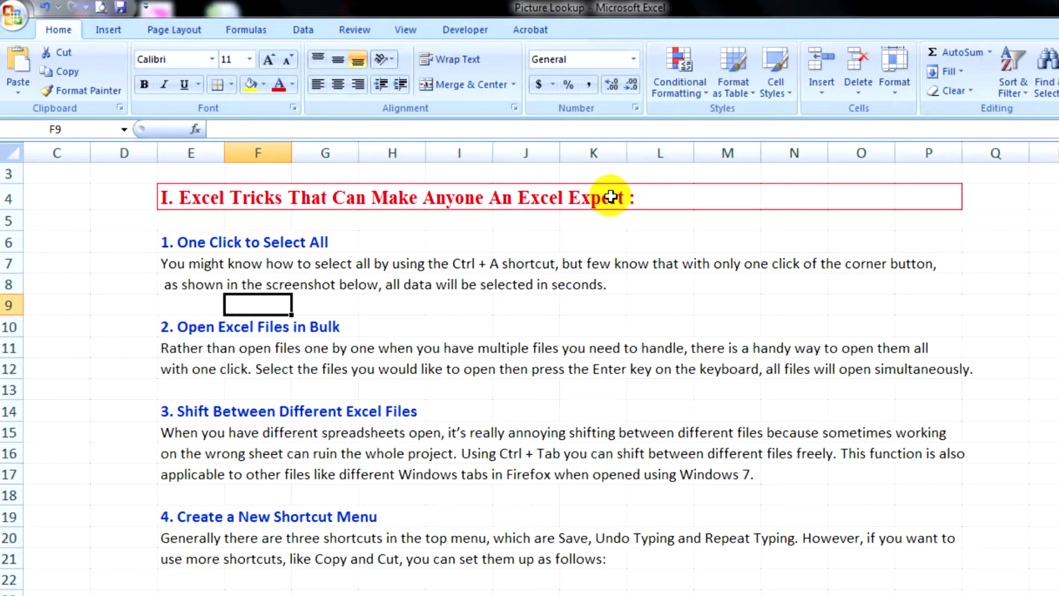
pyautogui.click(180, 200)
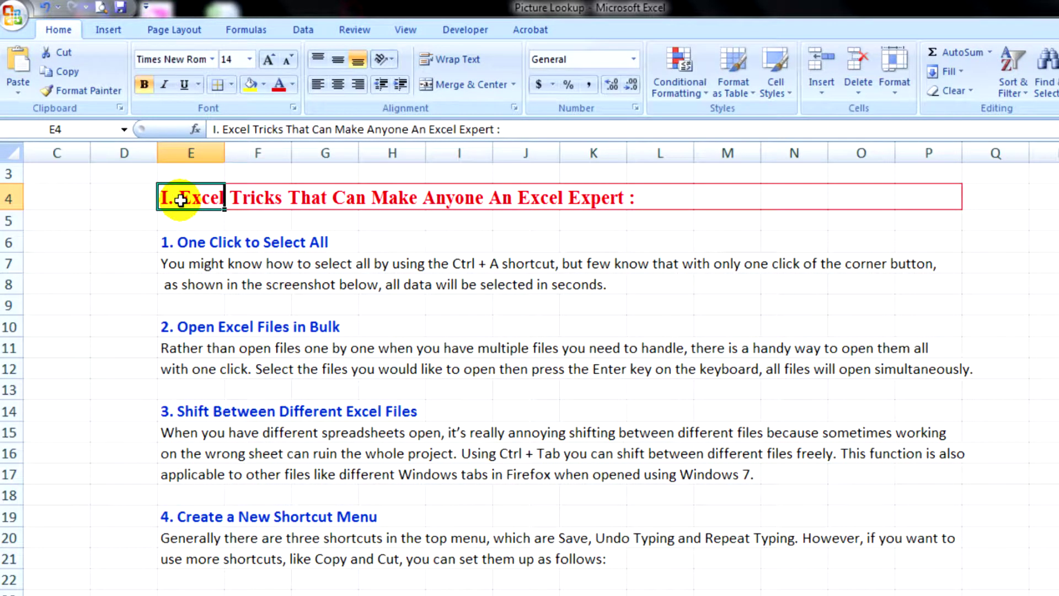
pyautogui.click(185, 215)
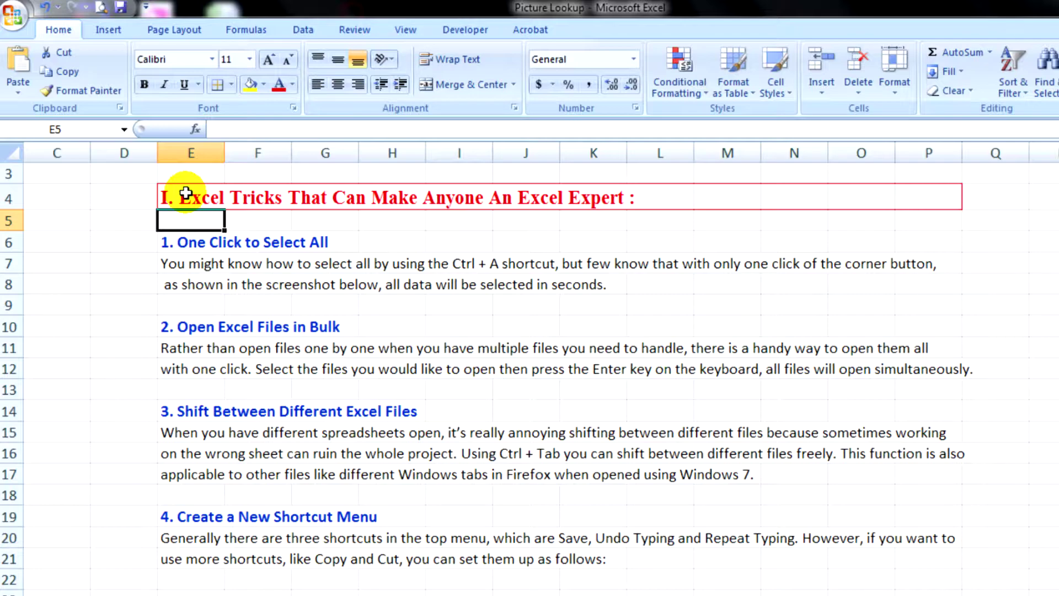
pyautogui.moveTo(186, 193); pyautogui.dragTo(713, 194)
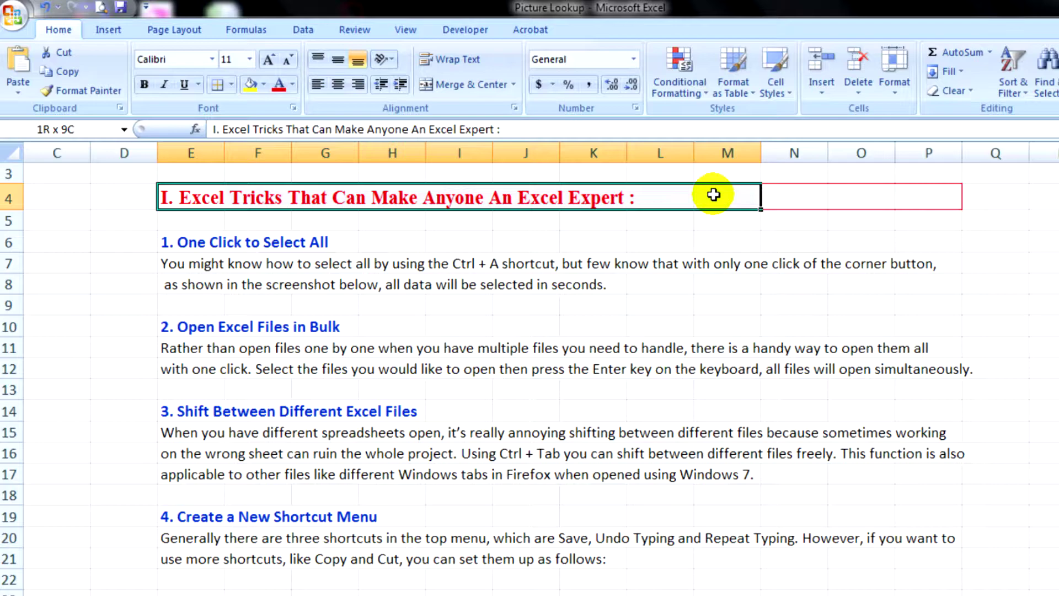
pyautogui.moveTo(713, 195); pyautogui.dragTo(959, 189)
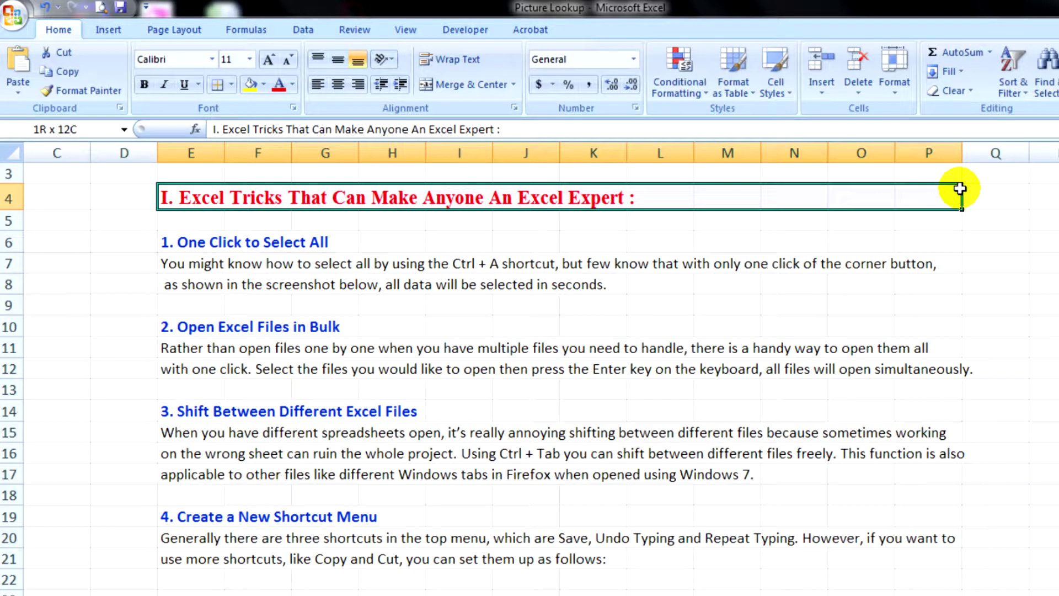
pyautogui.moveTo(959, 189); pyautogui.dragTo(1057, 193)
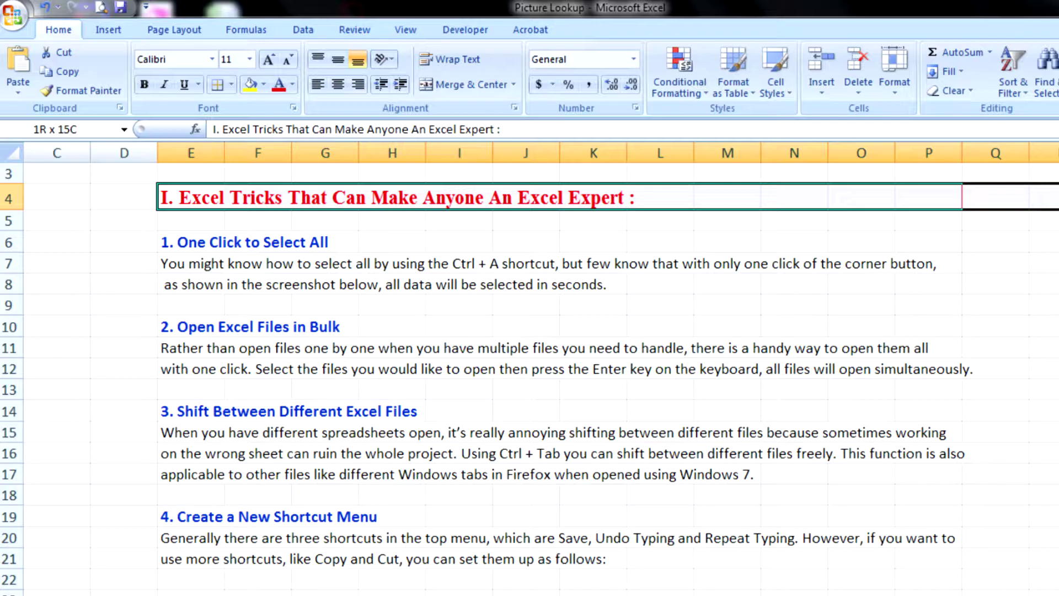
pyautogui.moveTo(1056, 194); pyautogui.dragTo(934, 182)
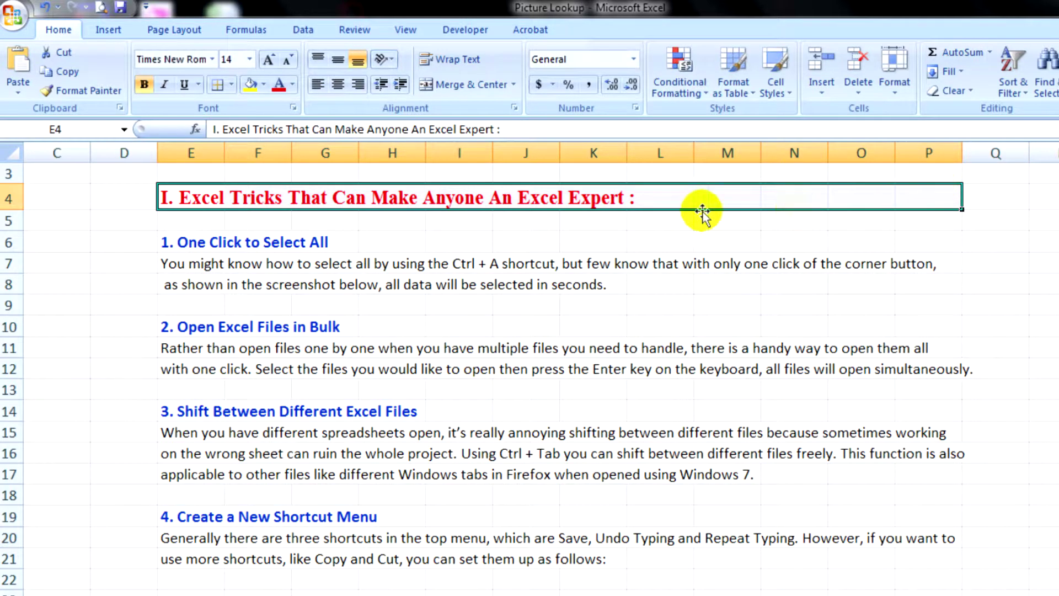
pyautogui.click(575, 225)
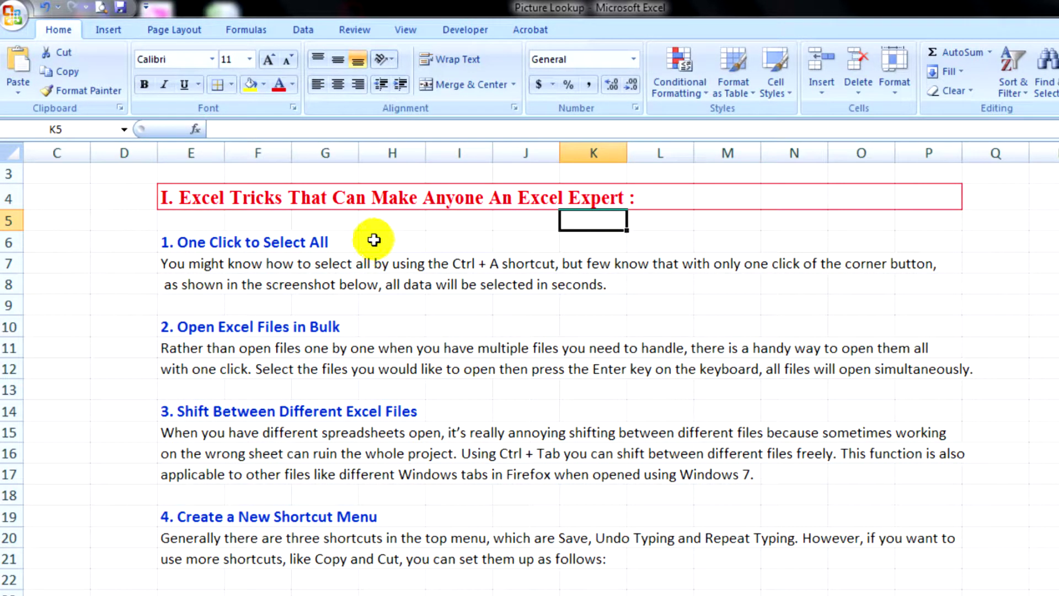
pyautogui.click(174, 195)
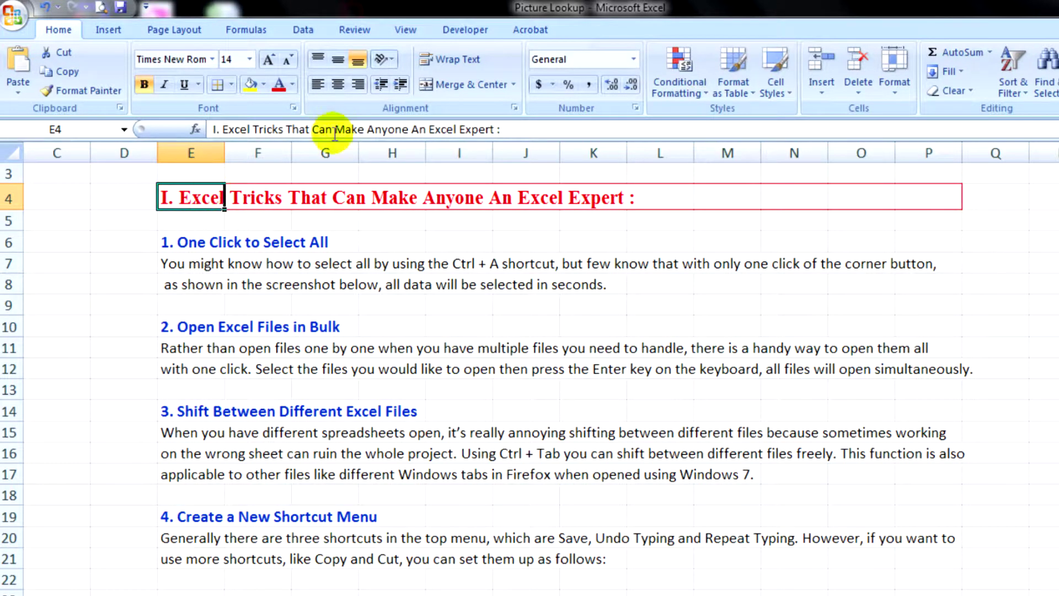
pyautogui.click(187, 243)
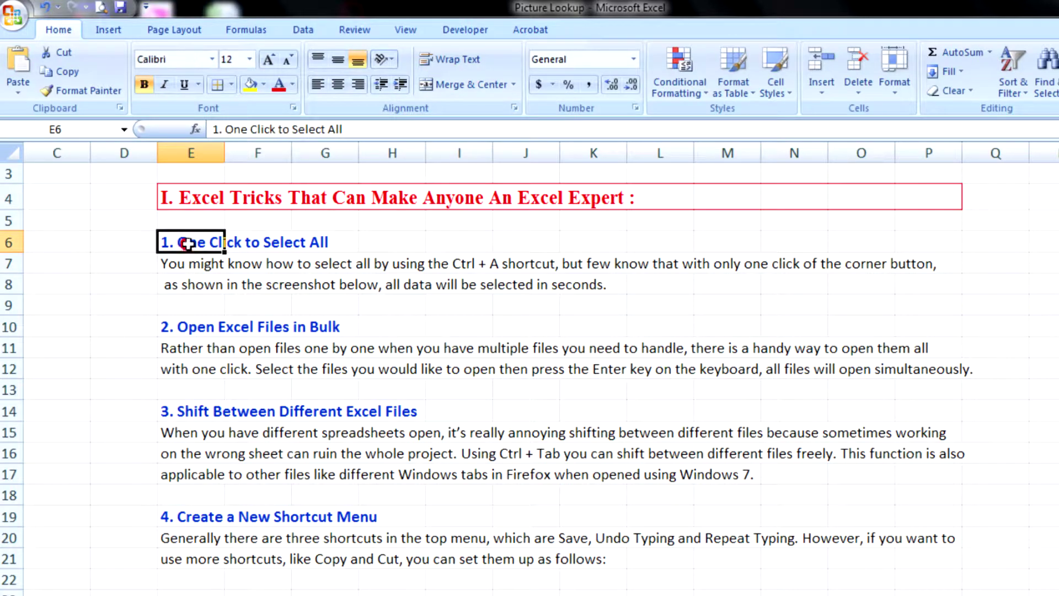
pyautogui.click(204, 218)
pyautogui.moveTo(196, 198); pyautogui.dragTo(927, 201)
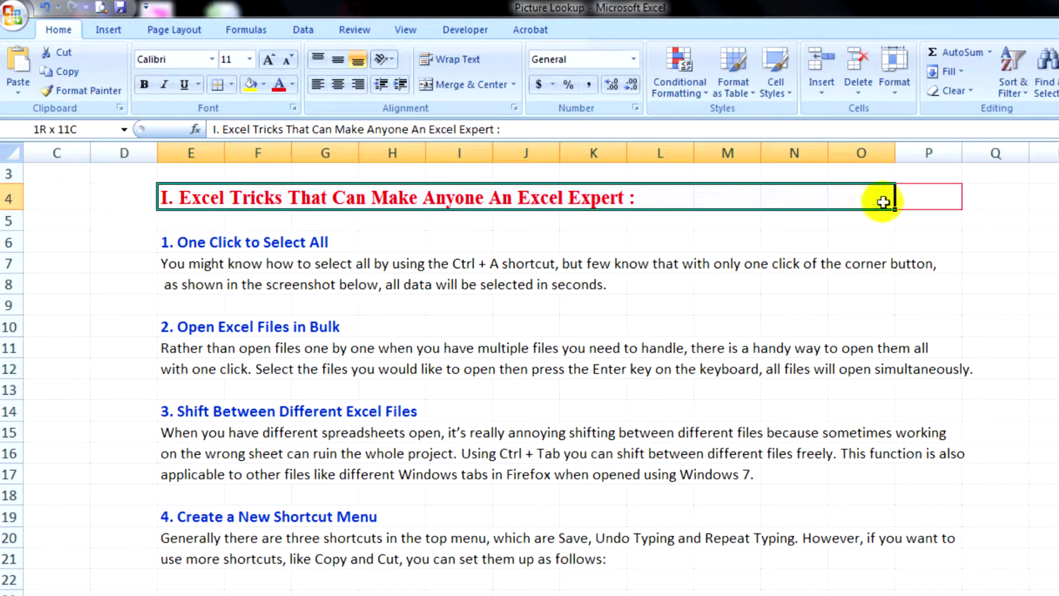
pyautogui.moveTo(926, 202); pyautogui.dragTo(926, 201)
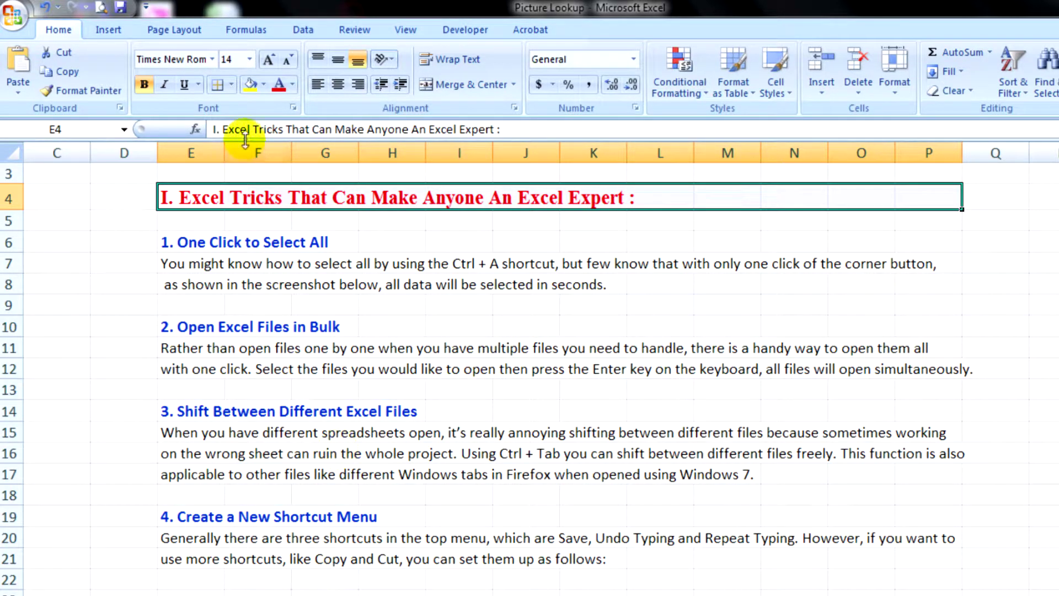
pyautogui.click(294, 107)
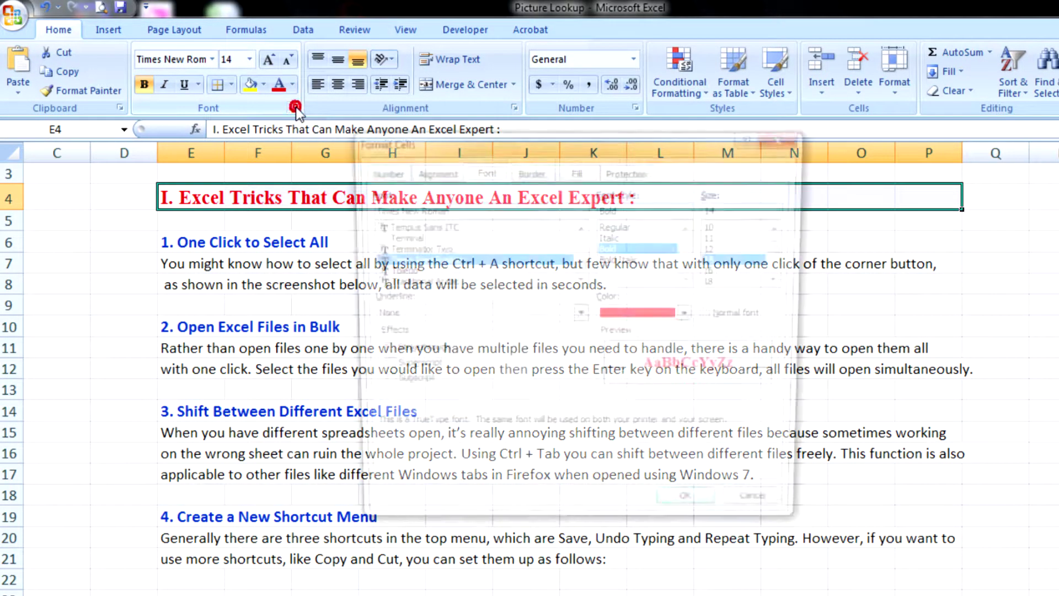
pyautogui.click(431, 175)
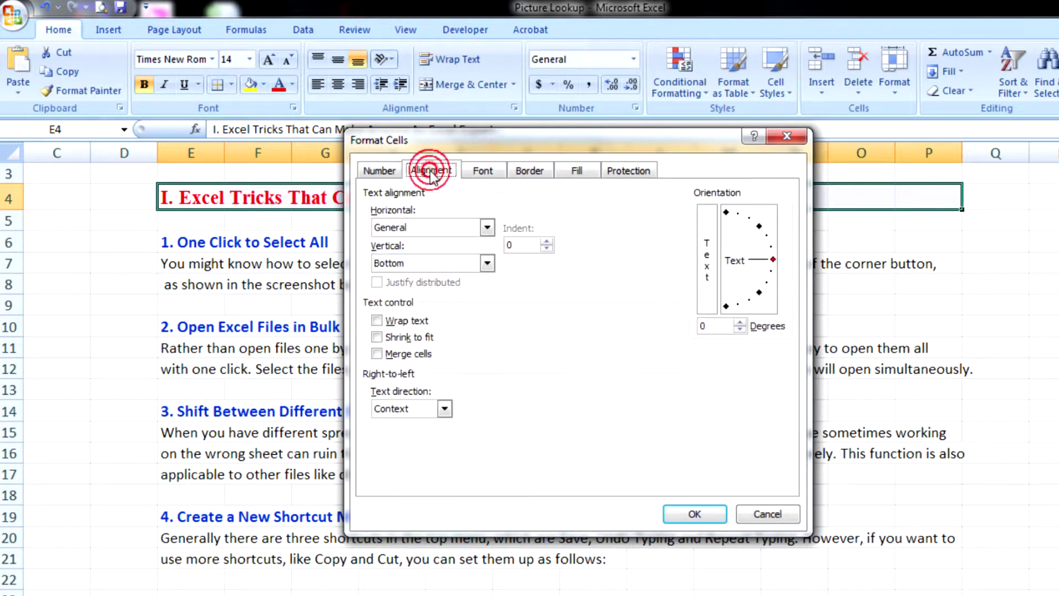
pyautogui.click(488, 228)
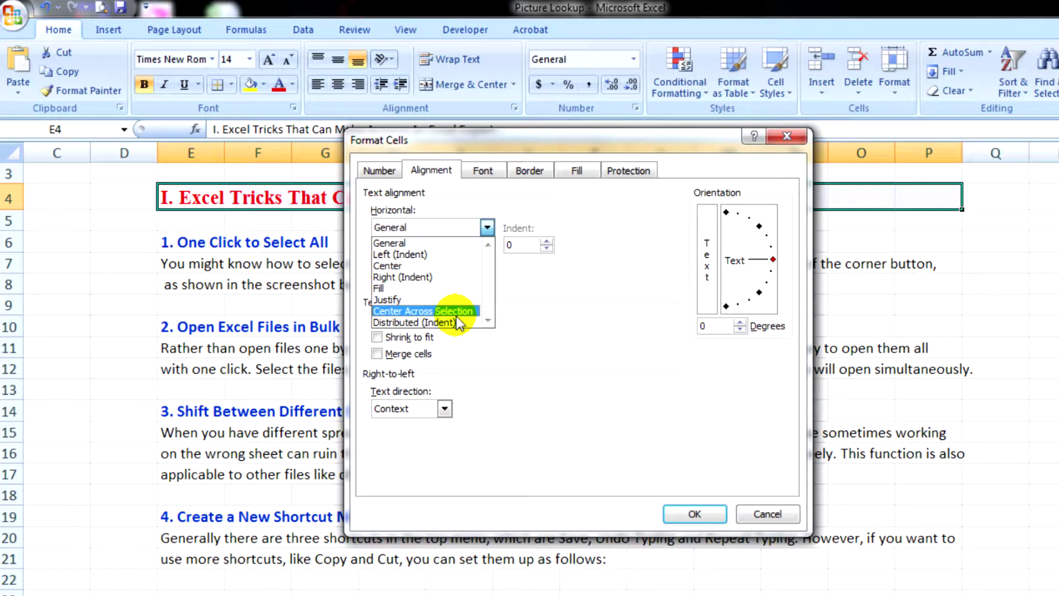
pyautogui.click(779, 135)
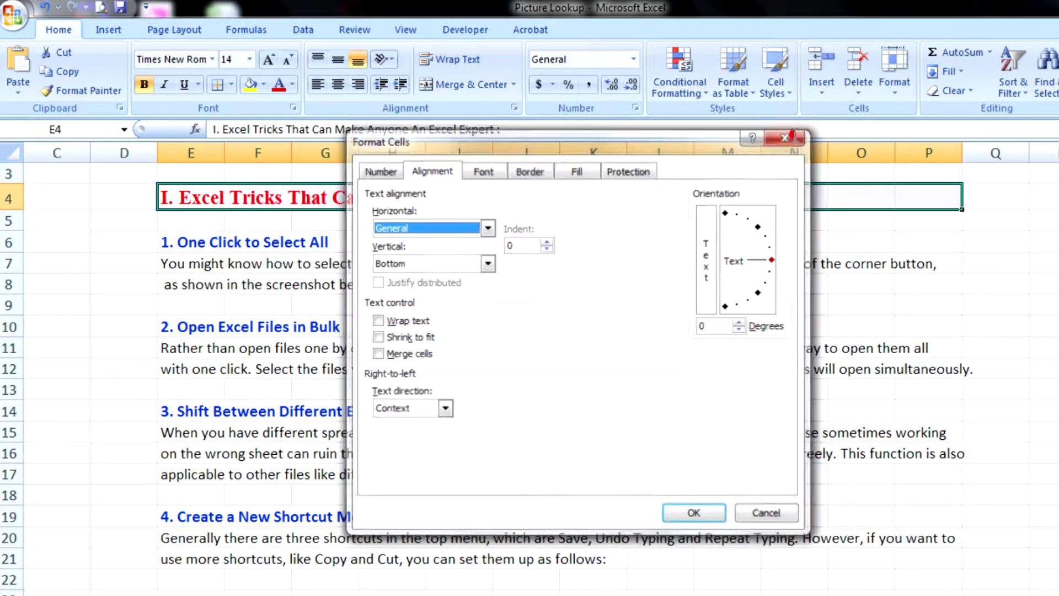
pyautogui.click(785, 136)
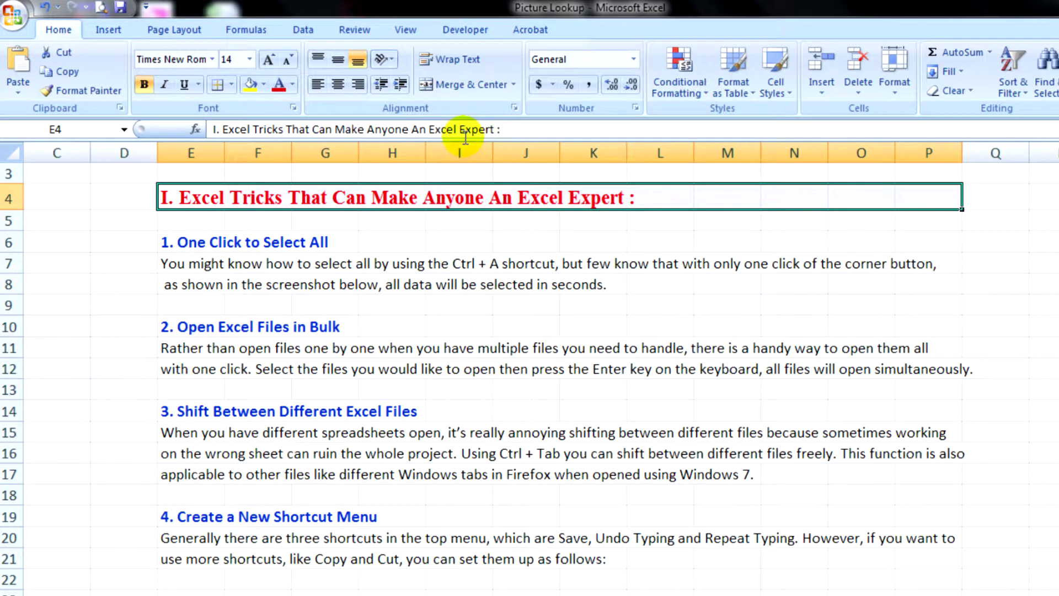
pyautogui.click(517, 109)
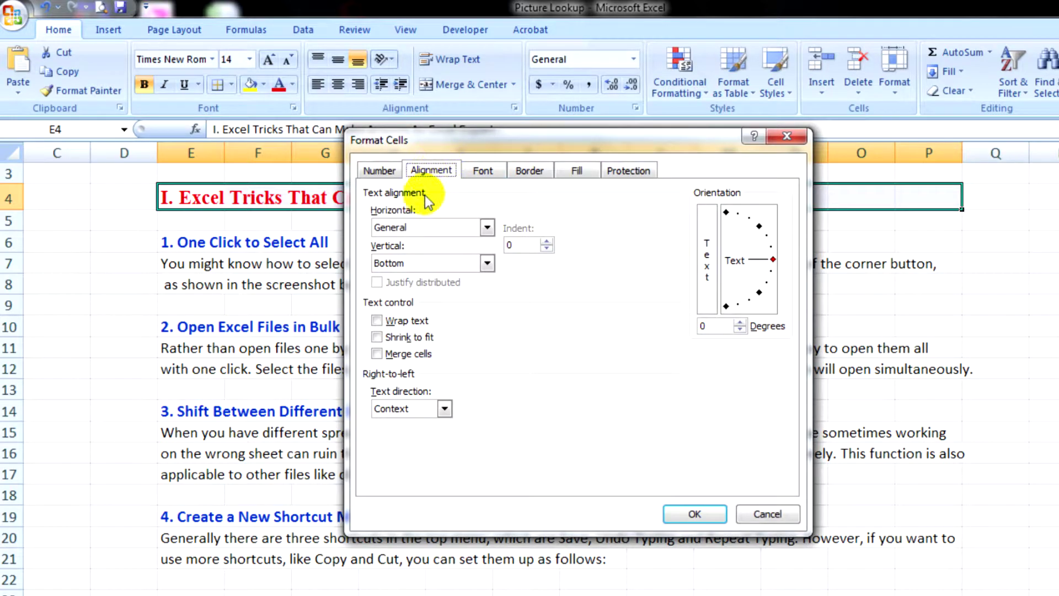
pyautogui.click(488, 229)
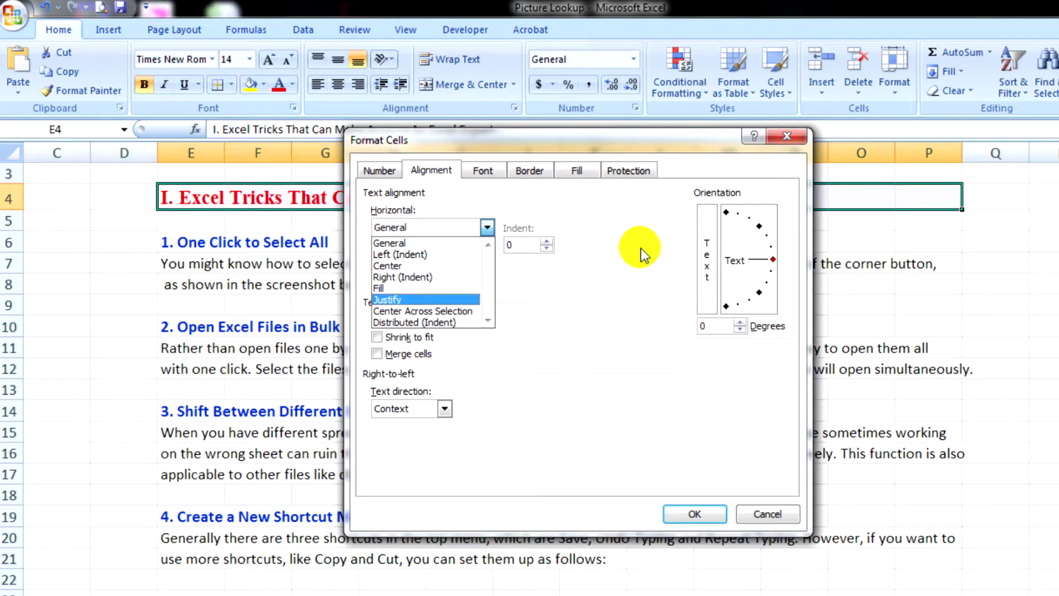
pyautogui.click(795, 138)
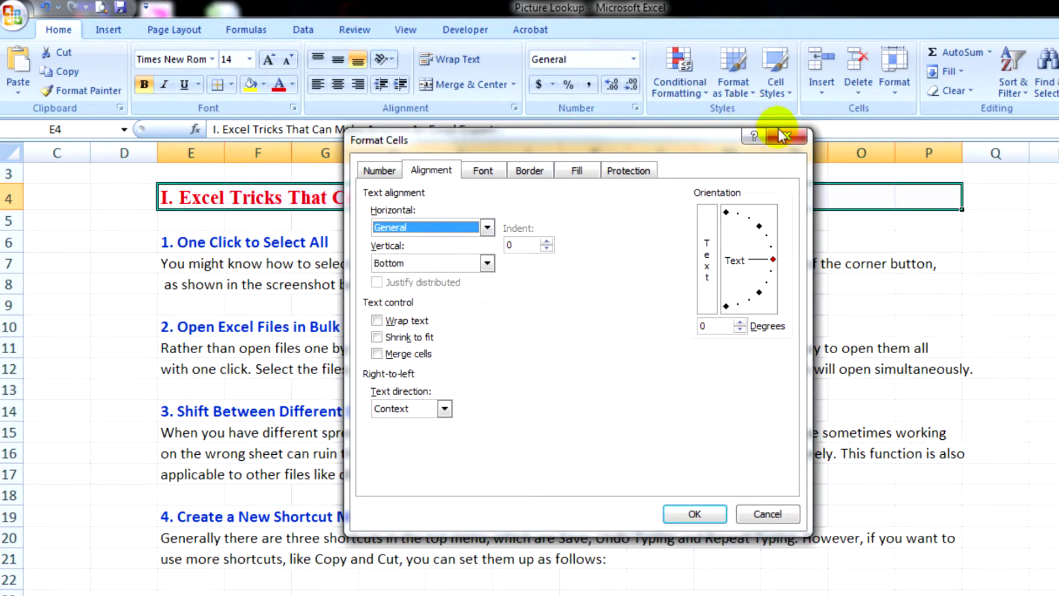
pyautogui.click(782, 135)
pyautogui.click(635, 108)
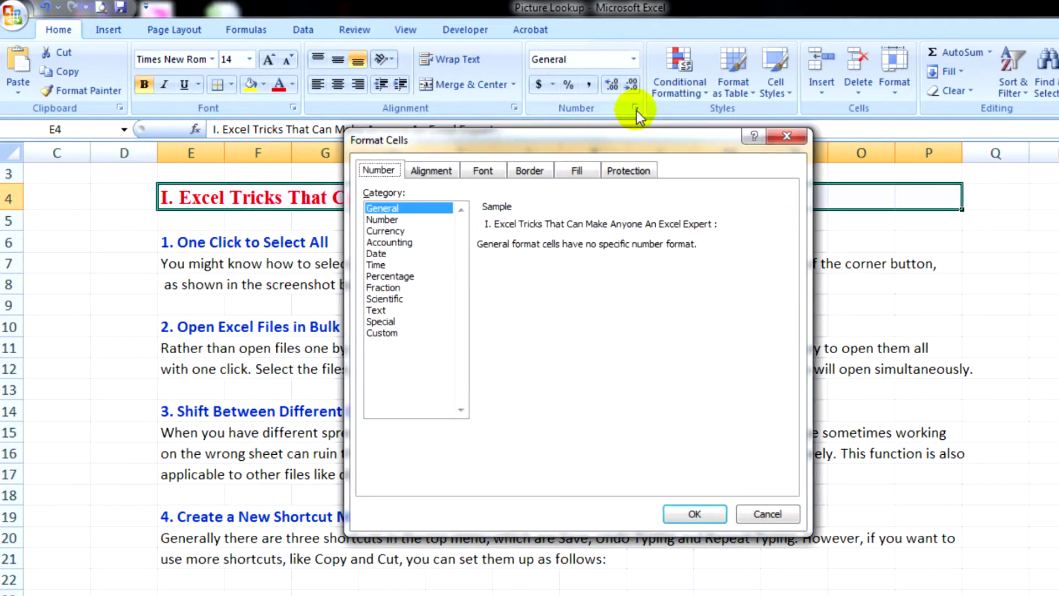
pyautogui.click(432, 170)
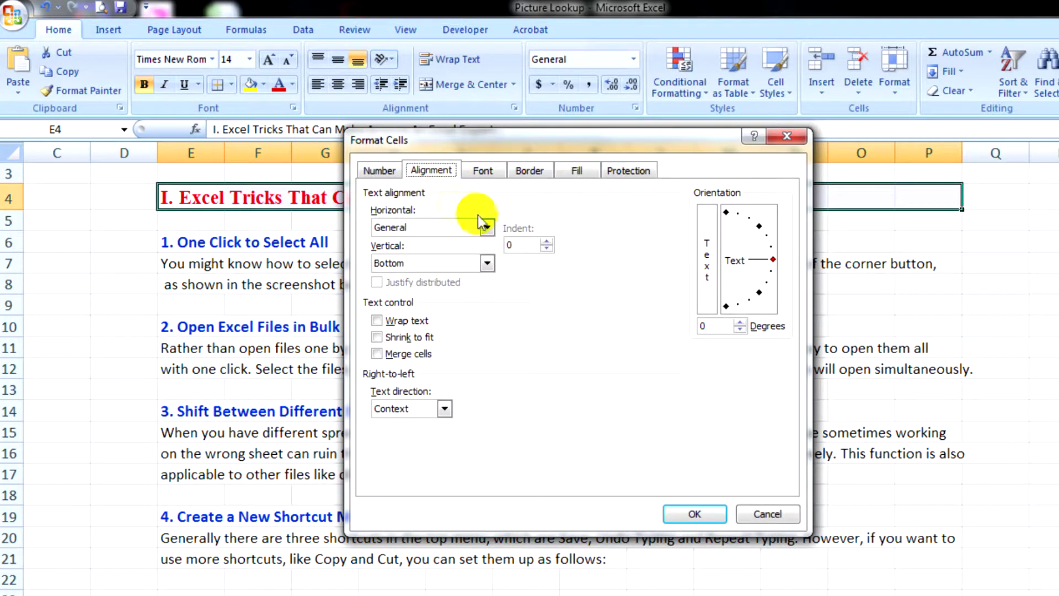
pyautogui.click(487, 228)
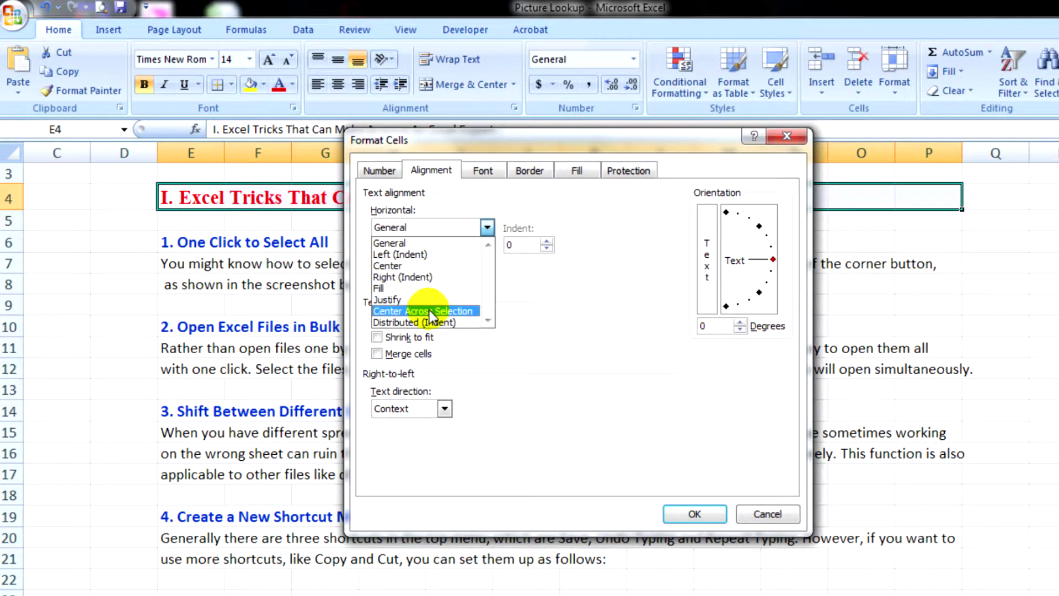
pyautogui.click(785, 137)
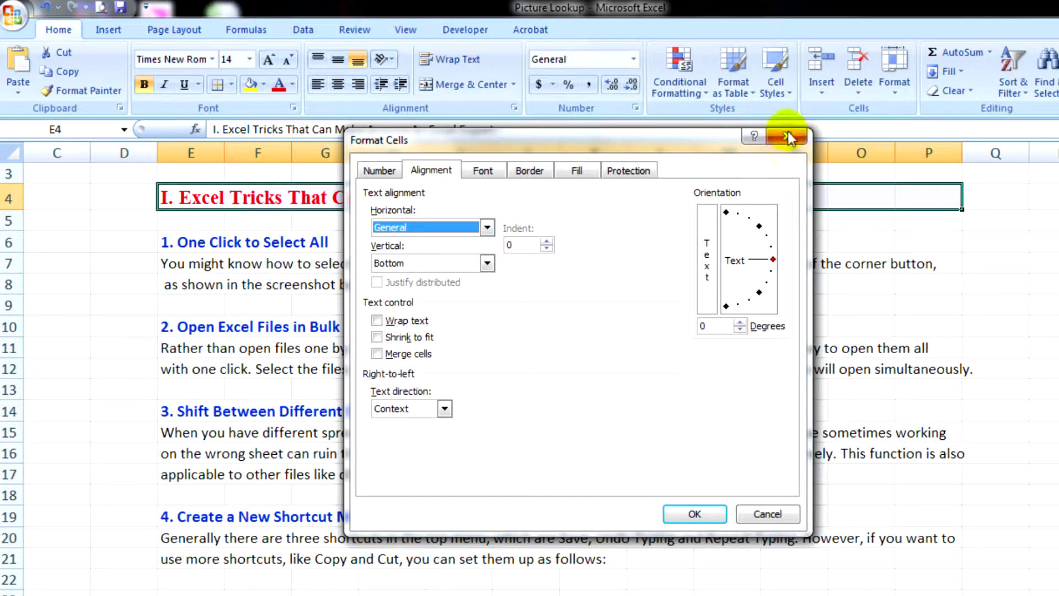
pyautogui.click(786, 137)
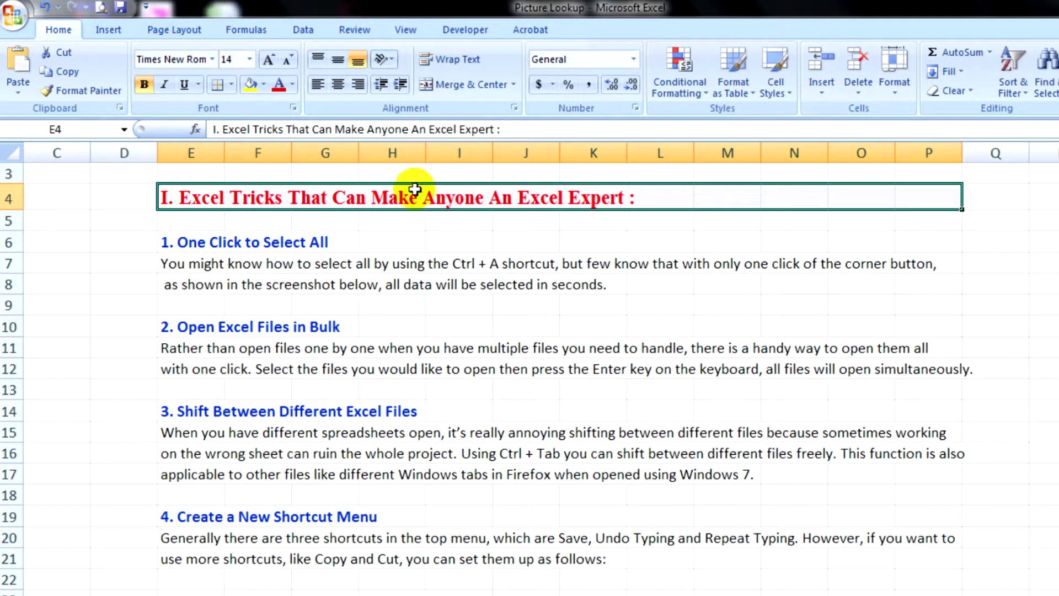
pyautogui.click(899, 88)
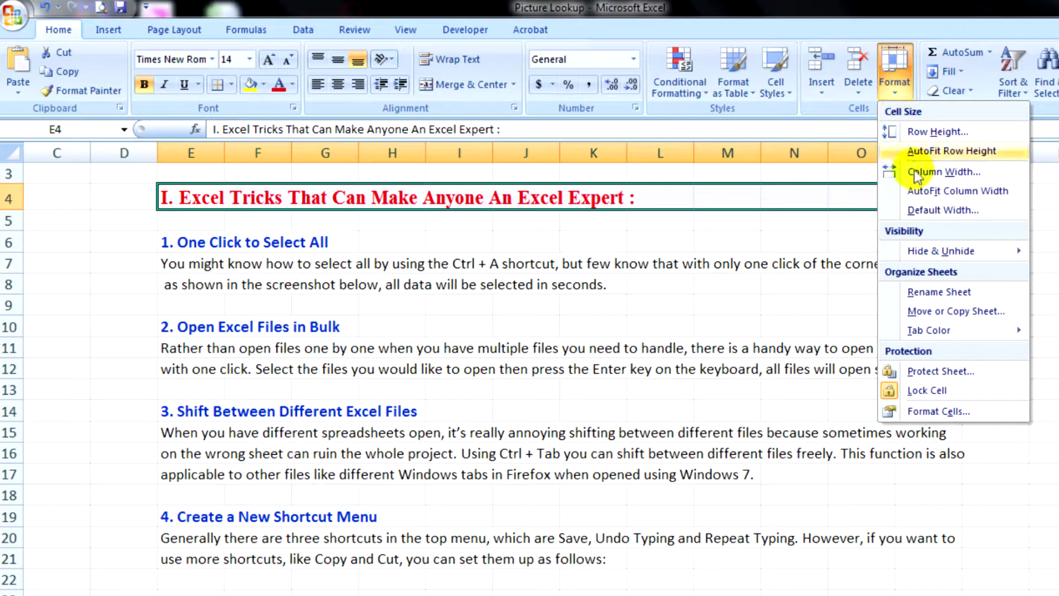
pyautogui.click(936, 412)
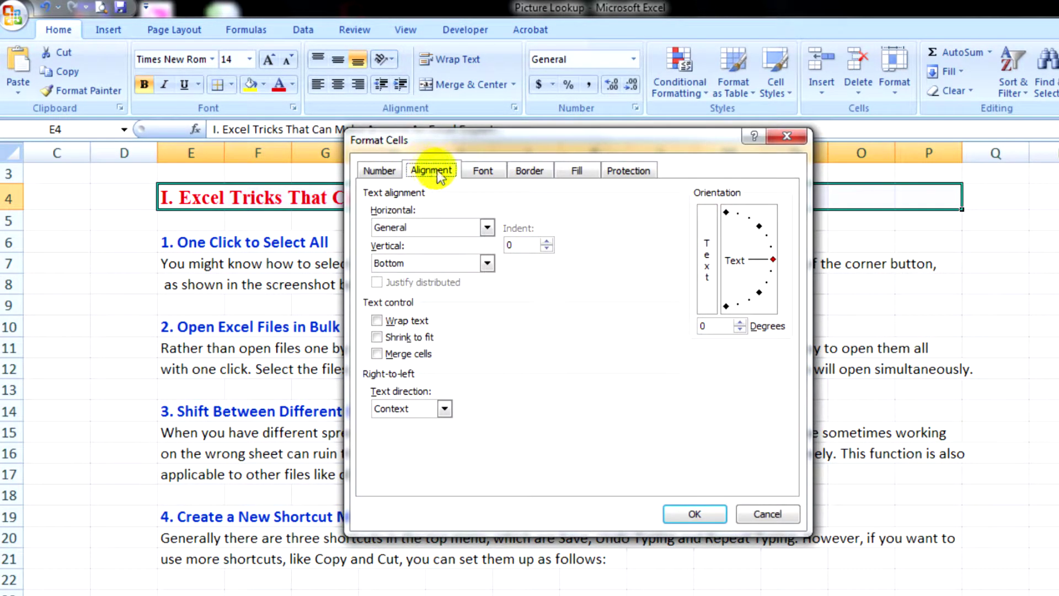
pyautogui.click(486, 226)
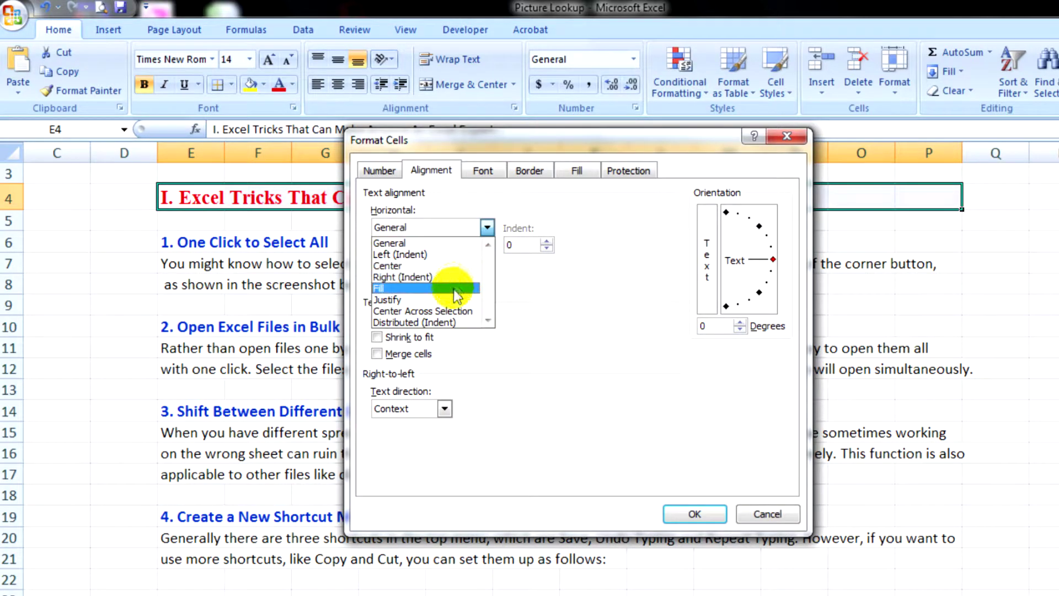
pyautogui.click(793, 137)
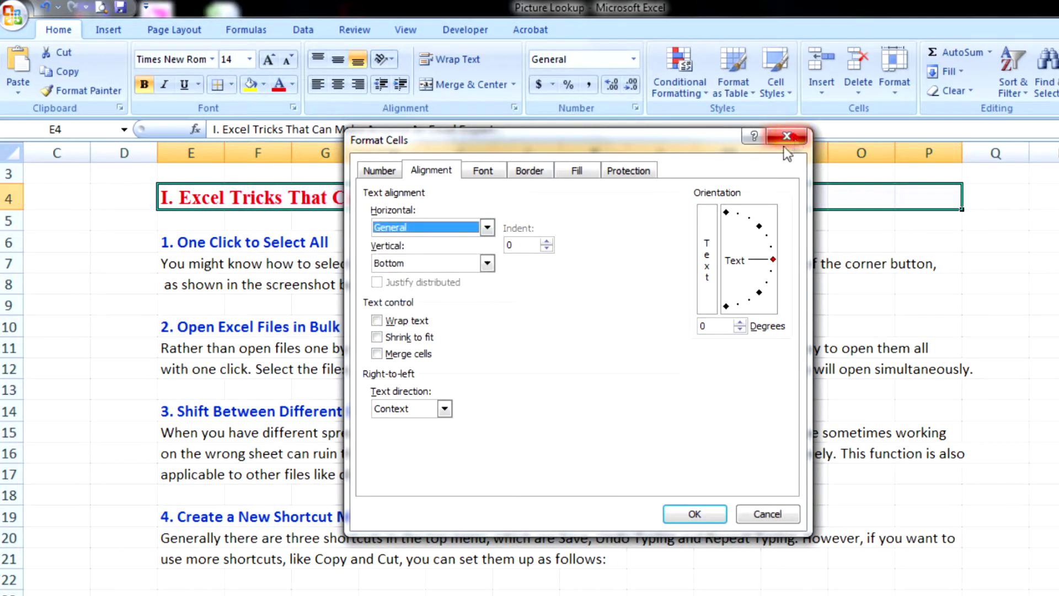
pyautogui.click(793, 137)
pyautogui.rightClick(683, 190)
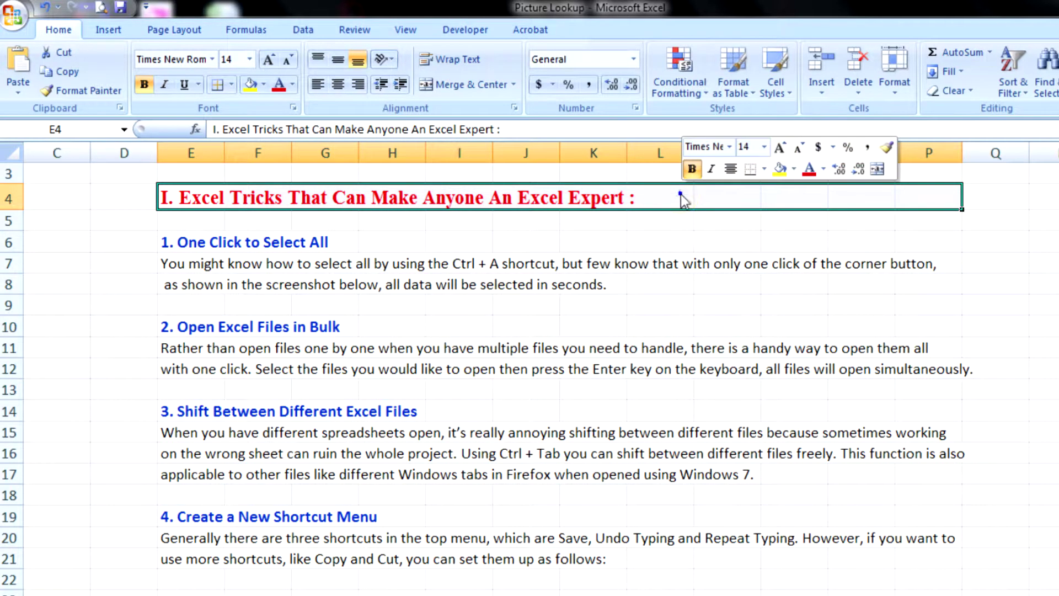
pyautogui.click(734, 409)
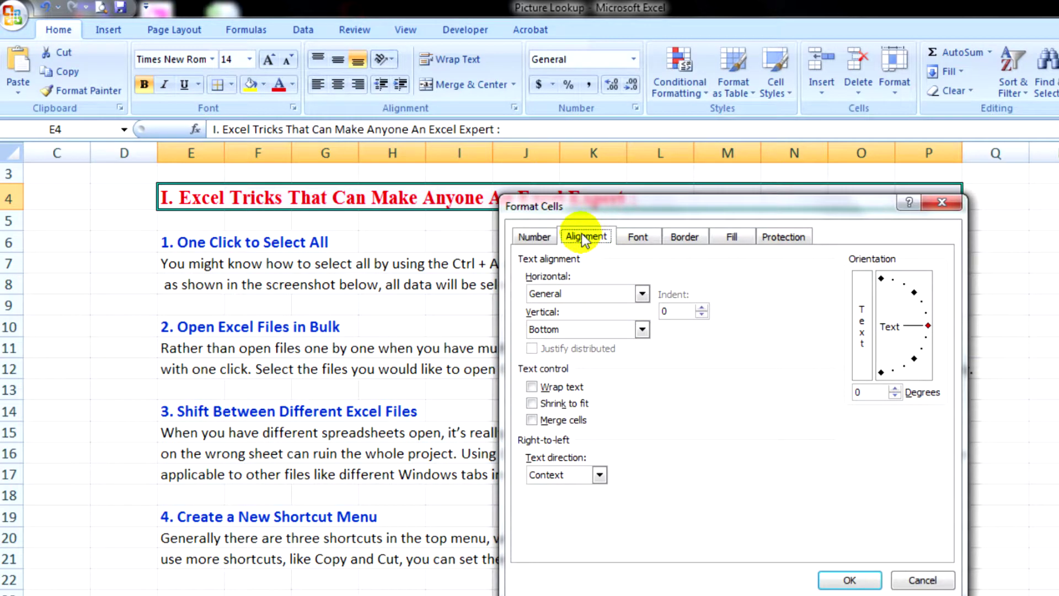
pyautogui.click(642, 293)
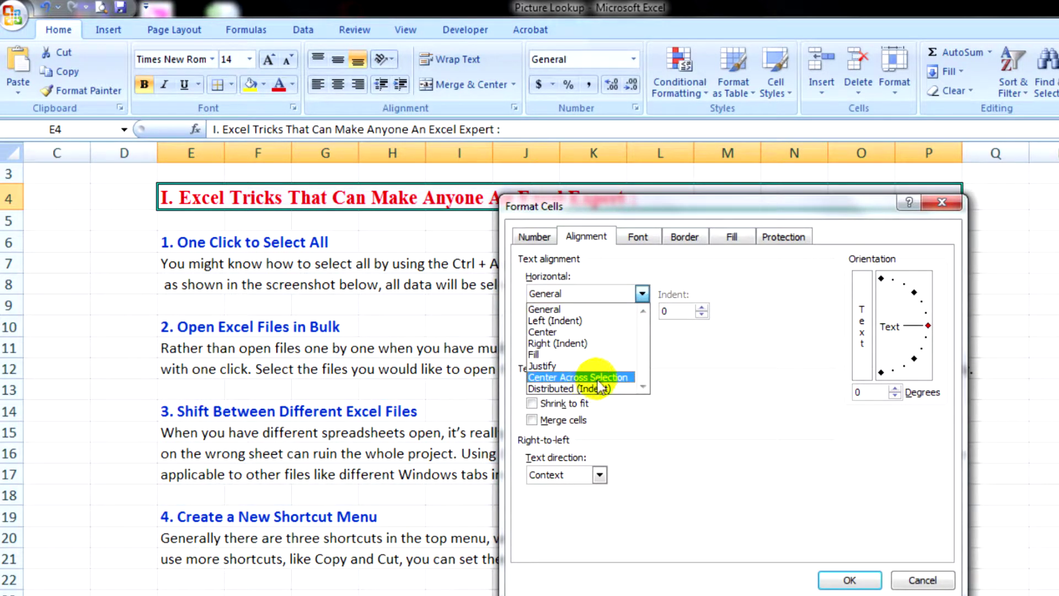
pyautogui.click(933, 208)
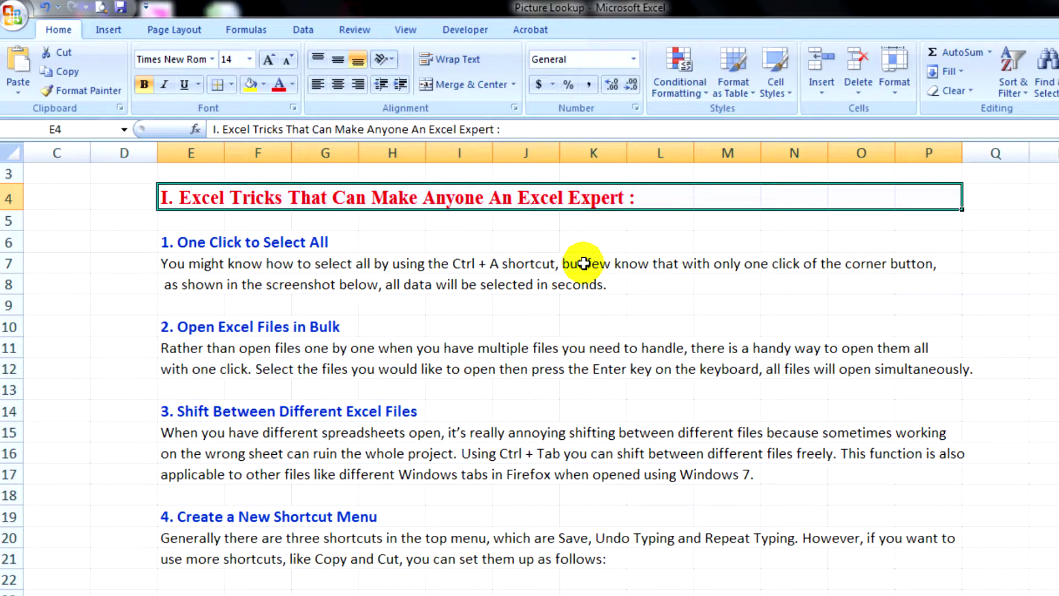
# - Select E4:P4 and set Horizontal alignment to Center Across Selection in the Alignment dialog
pyautogui.click(441, 243)
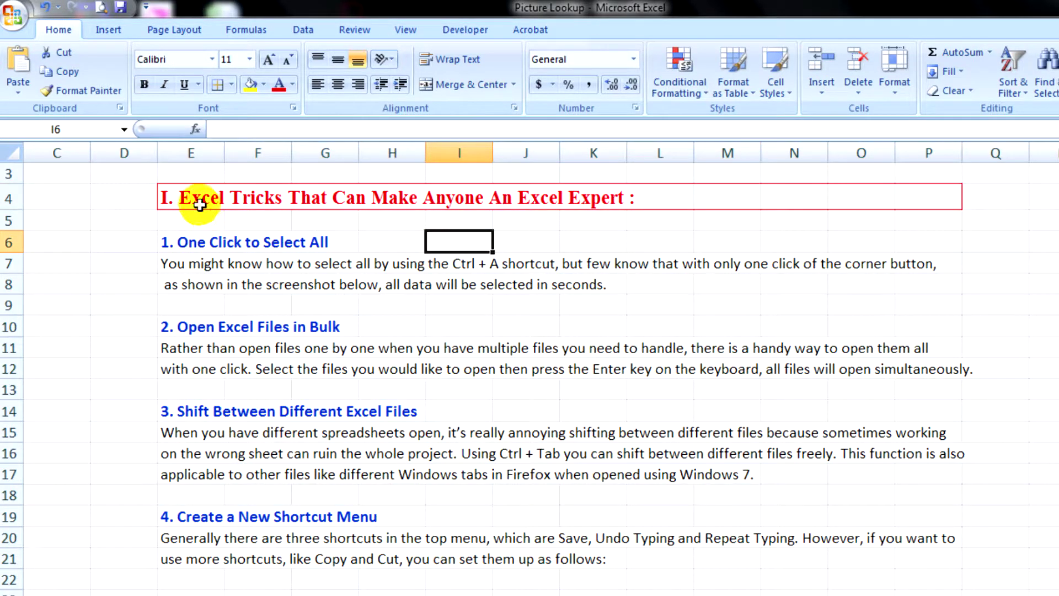
pyautogui.moveTo(172, 199); pyautogui.dragTo(899, 198)
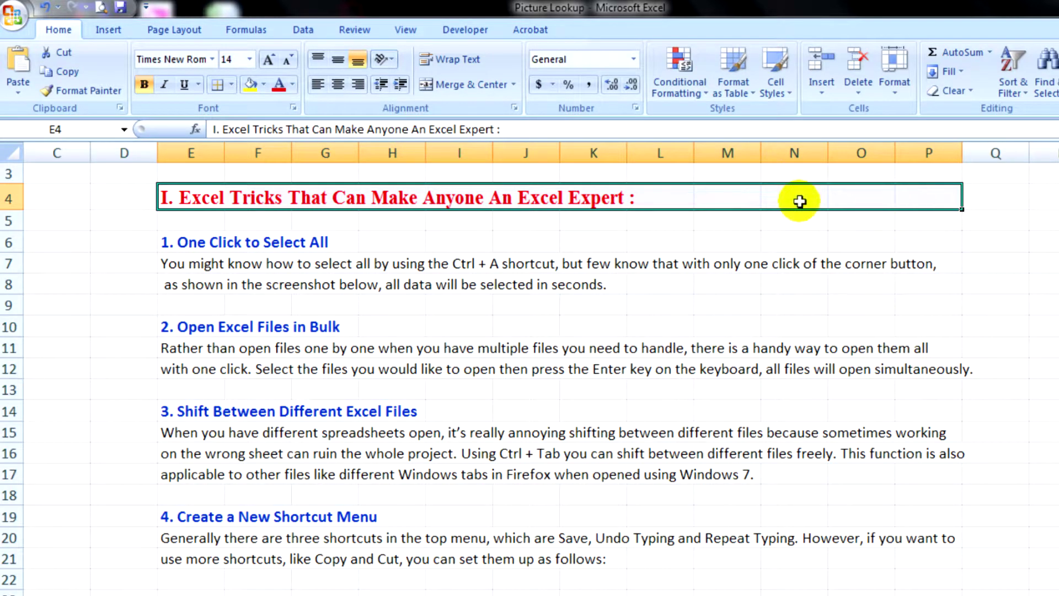
pyautogui.click(515, 108)
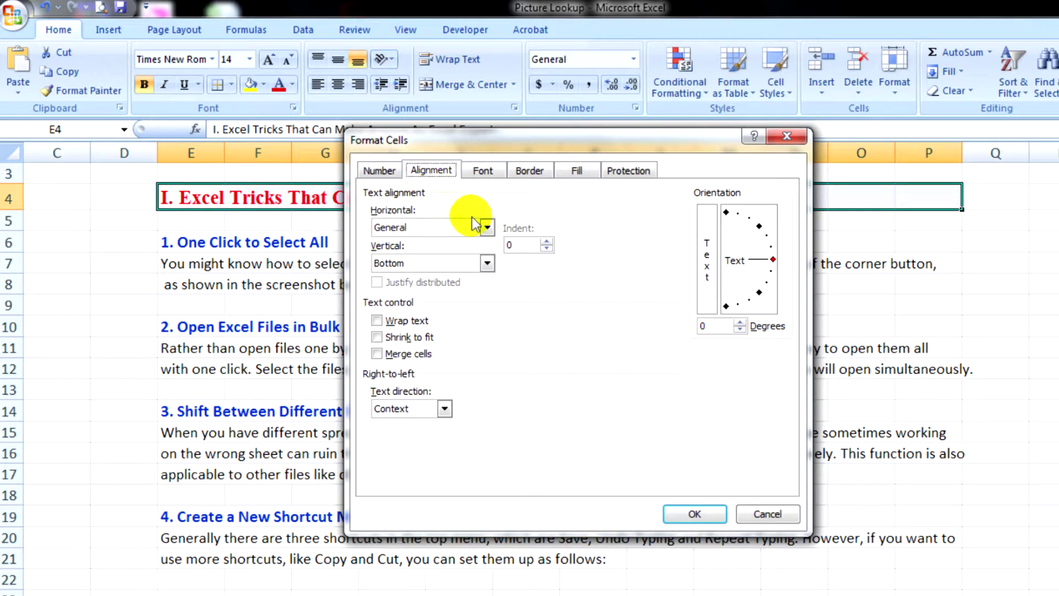
pyautogui.click(487, 228)
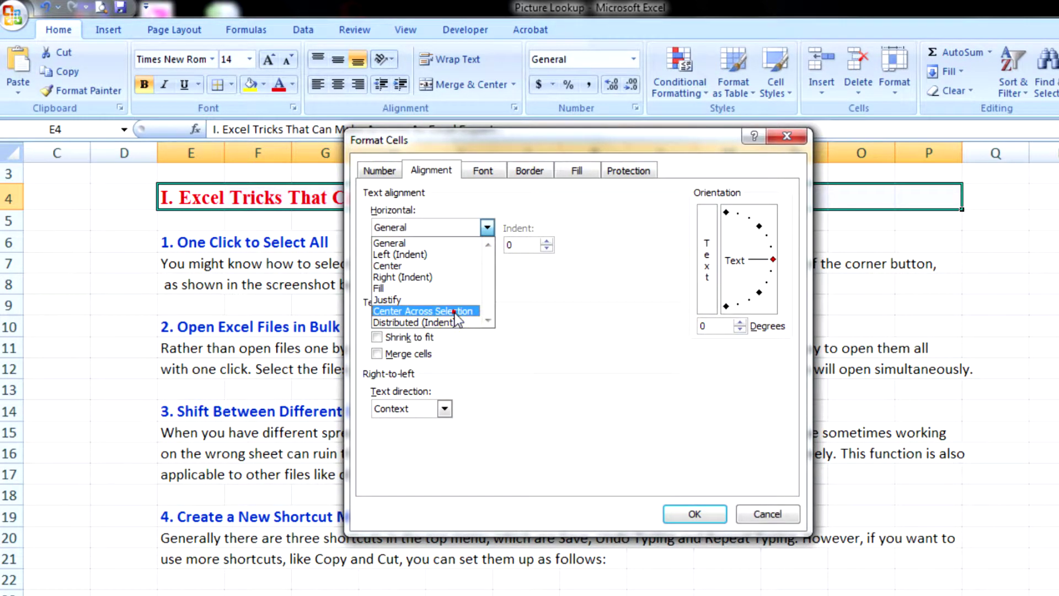
pyautogui.click(454, 311)
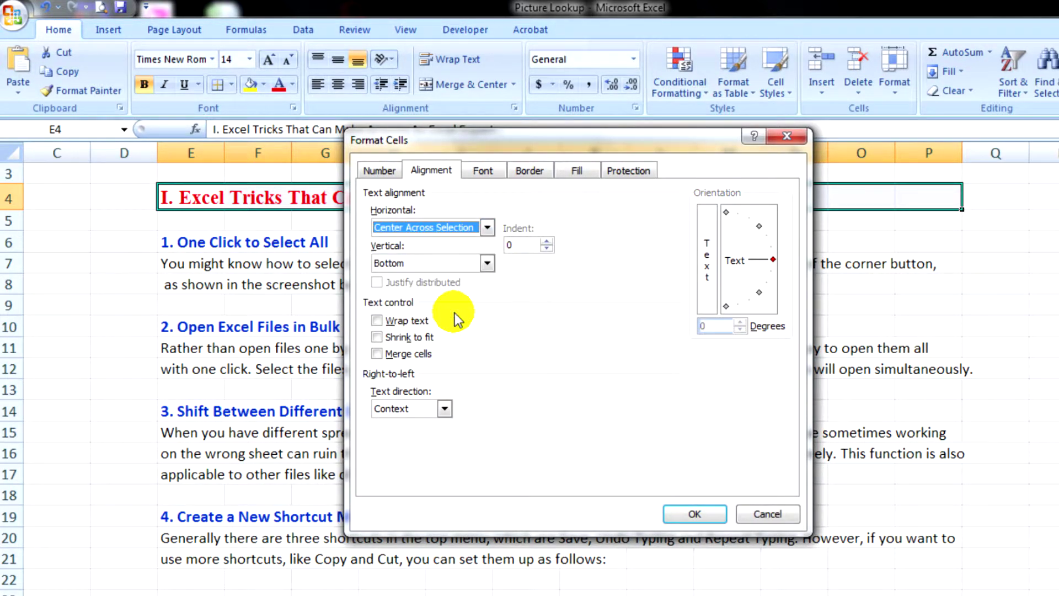
pyautogui.click(695, 514)
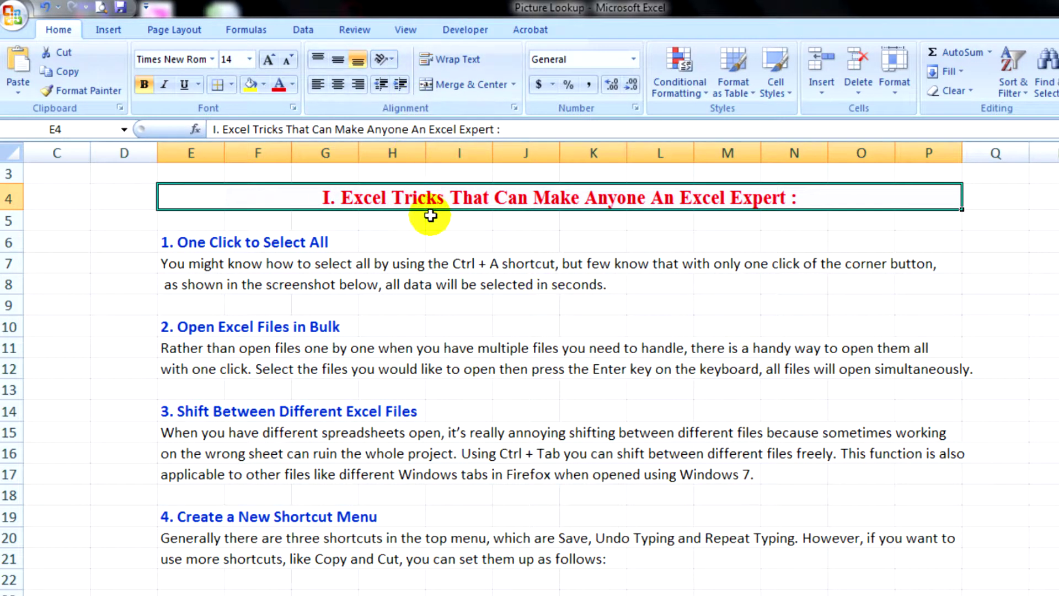
pyautogui.click(441, 196)
pyautogui.click(479, 230)
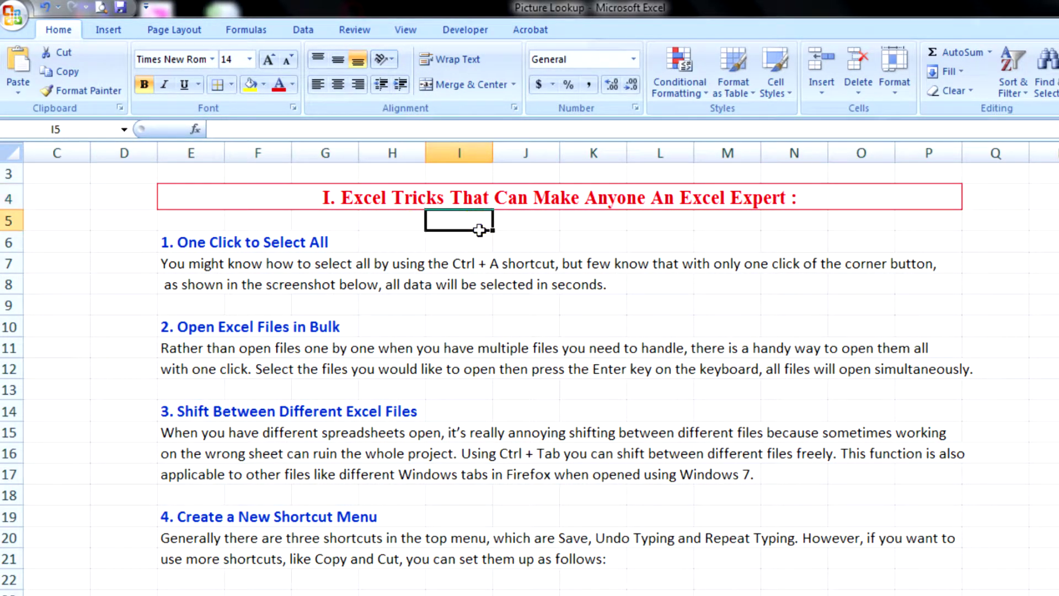
pyautogui.click(466, 238)
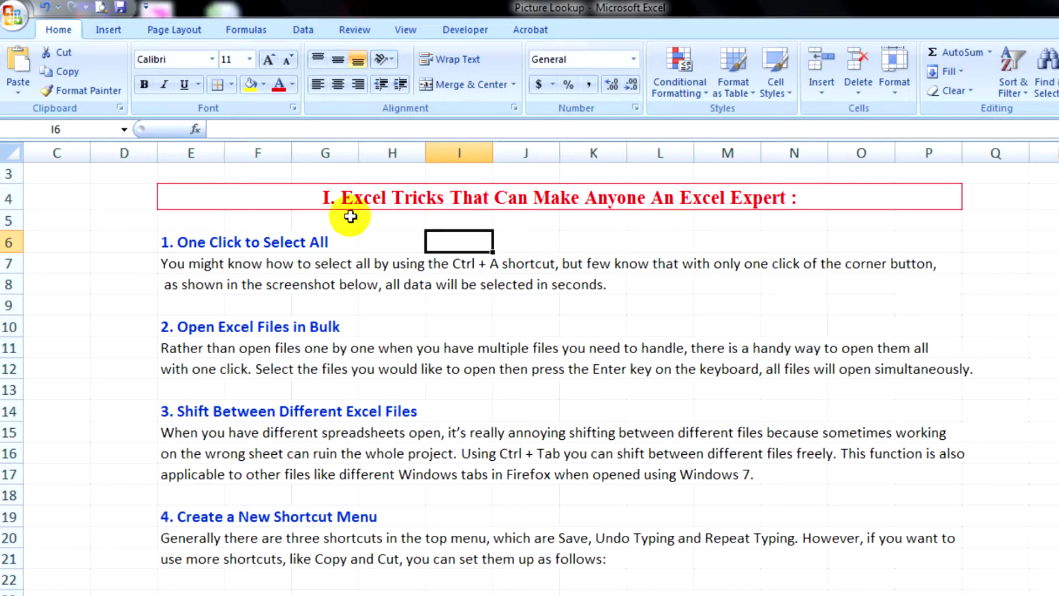
pyautogui.click(195, 194)
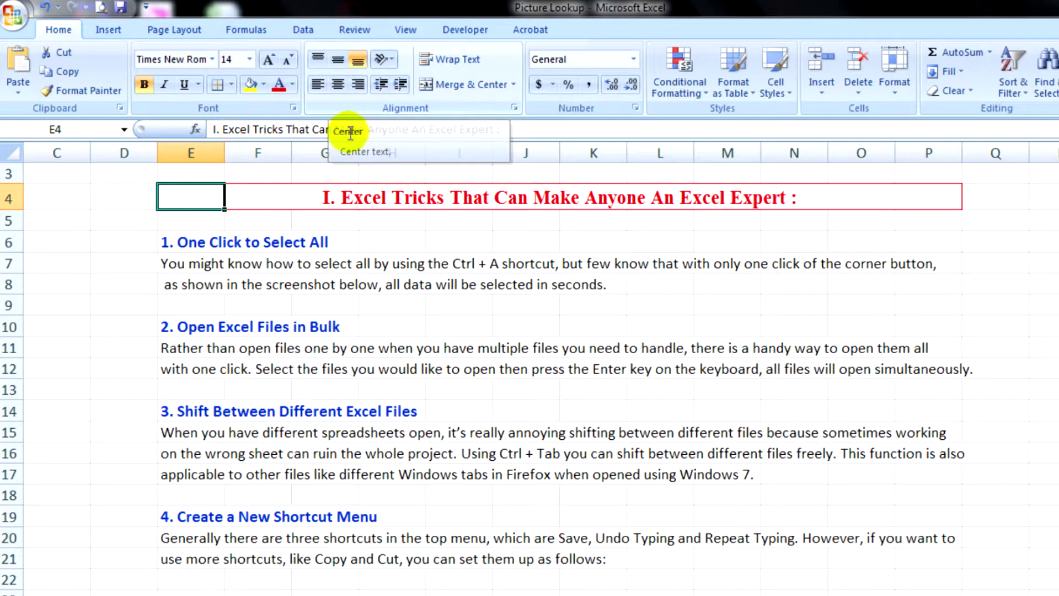
pyautogui.click(362, 238)
pyautogui.click(208, 199)
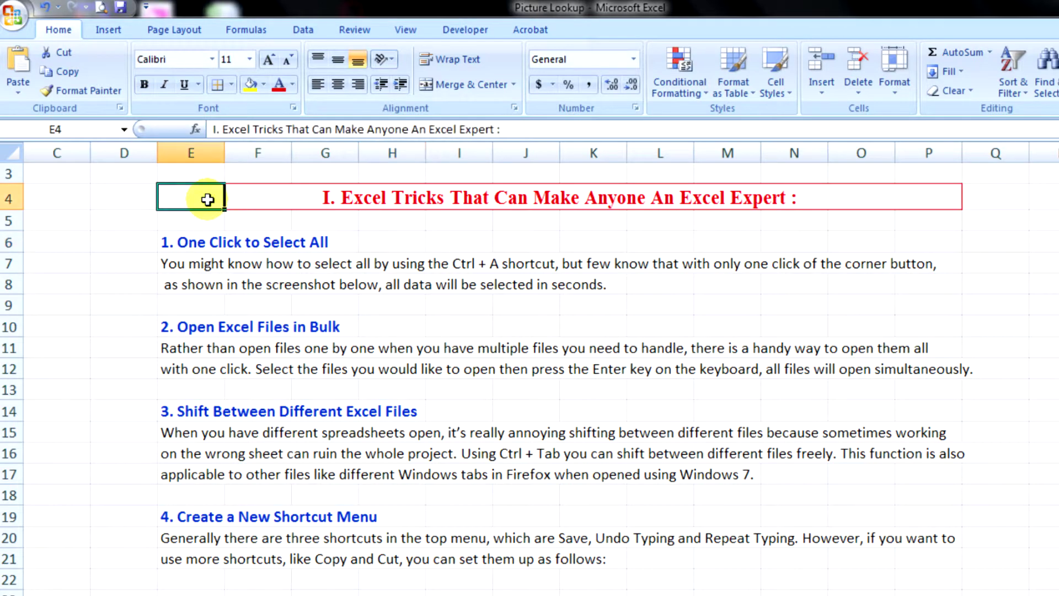
pyautogui.click(259, 199)
pyautogui.click(328, 199)
pyautogui.click(436, 199)
pyautogui.click(390, 199)
pyautogui.click(473, 200)
pyautogui.click(531, 201)
pyautogui.click(593, 194)
pyautogui.click(678, 197)
pyautogui.click(753, 199)
pyautogui.click(808, 200)
pyautogui.click(852, 197)
pyautogui.click(910, 196)
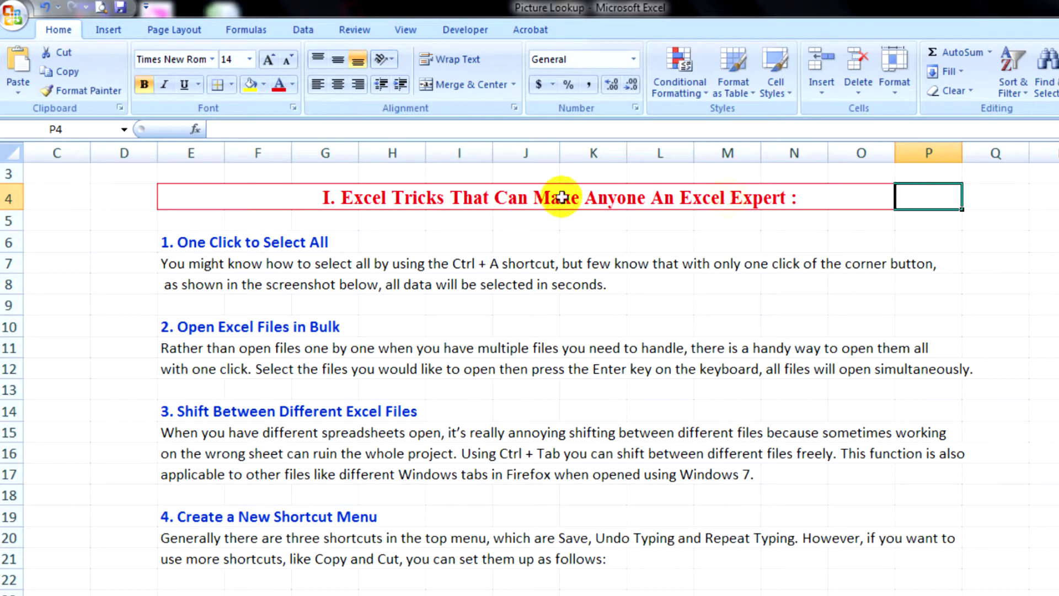
pyautogui.click(769, 198)
pyautogui.click(603, 196)
pyautogui.click(521, 197)
pyautogui.click(459, 197)
pyautogui.click(396, 197)
pyautogui.click(346, 201)
pyautogui.click(386, 199)
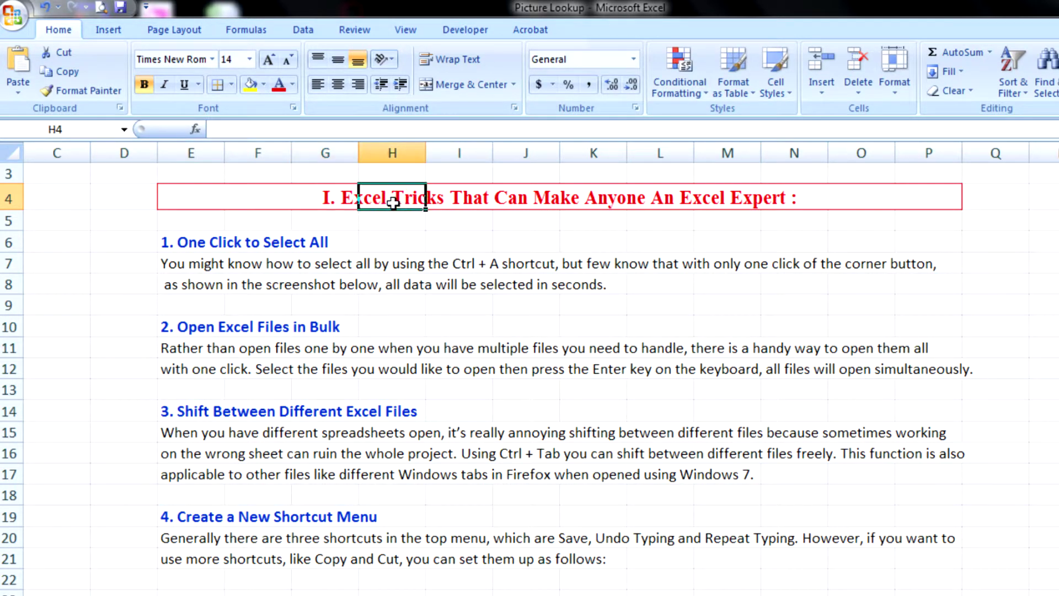
pyautogui.click(337, 198)
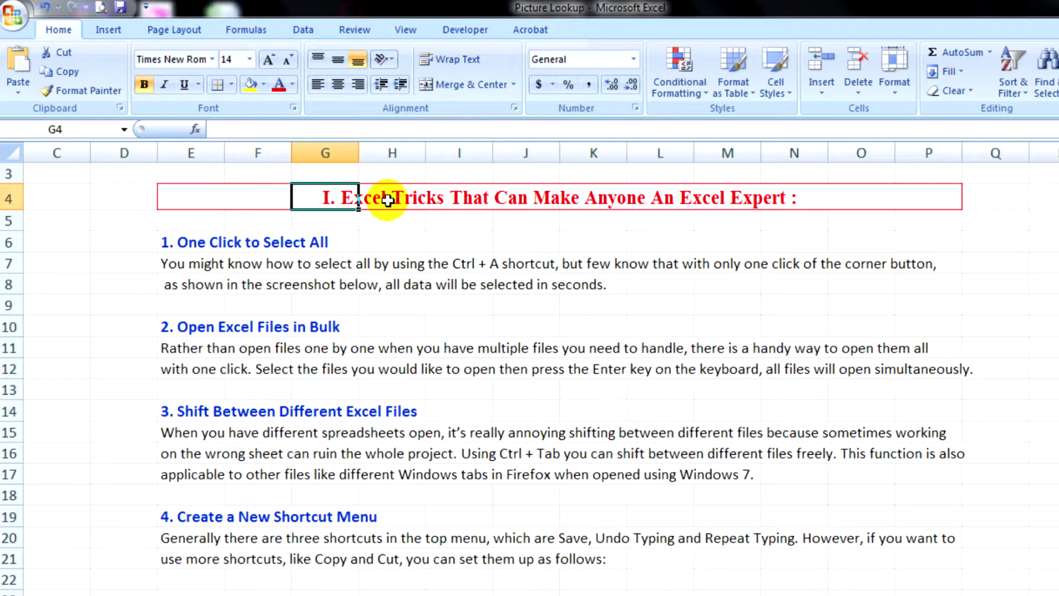
pyautogui.click(389, 200)
pyautogui.click(474, 199)
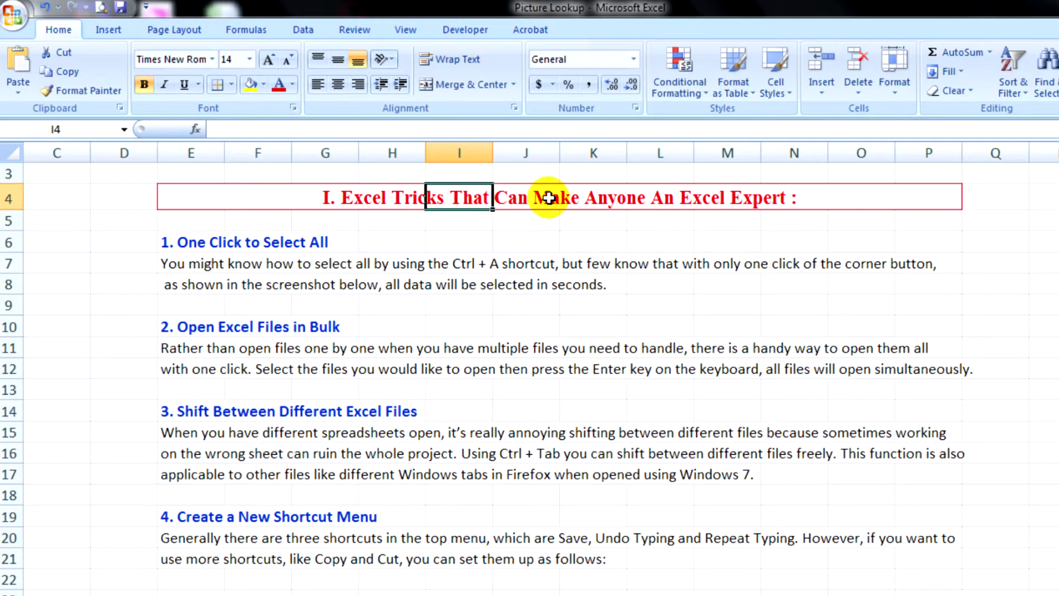
pyautogui.click(547, 197)
pyautogui.click(587, 198)
pyautogui.click(477, 203)
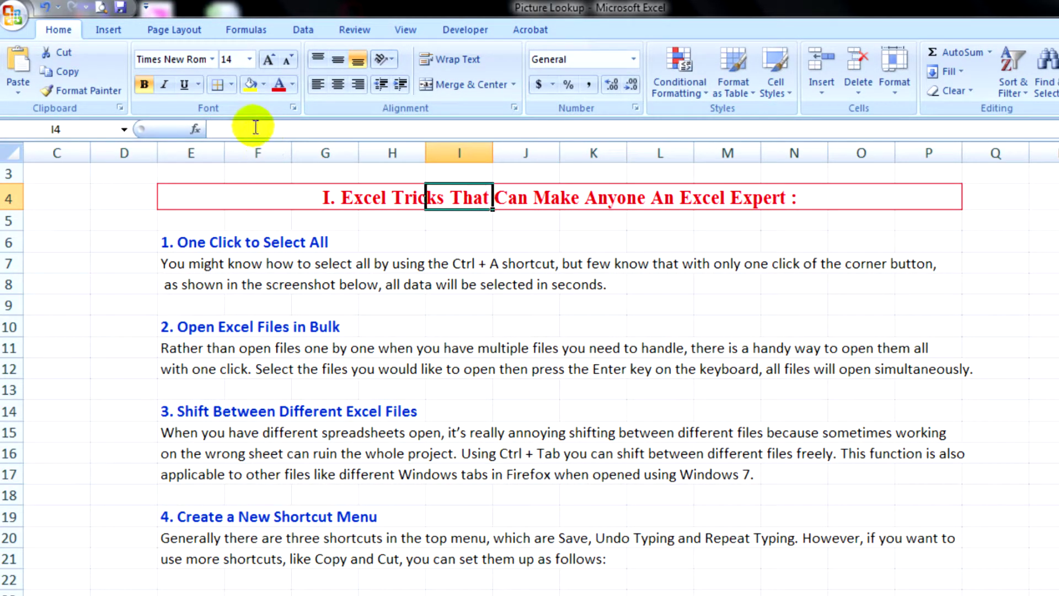
pyautogui.click(362, 196)
pyautogui.click(452, 199)
pyautogui.click(399, 195)
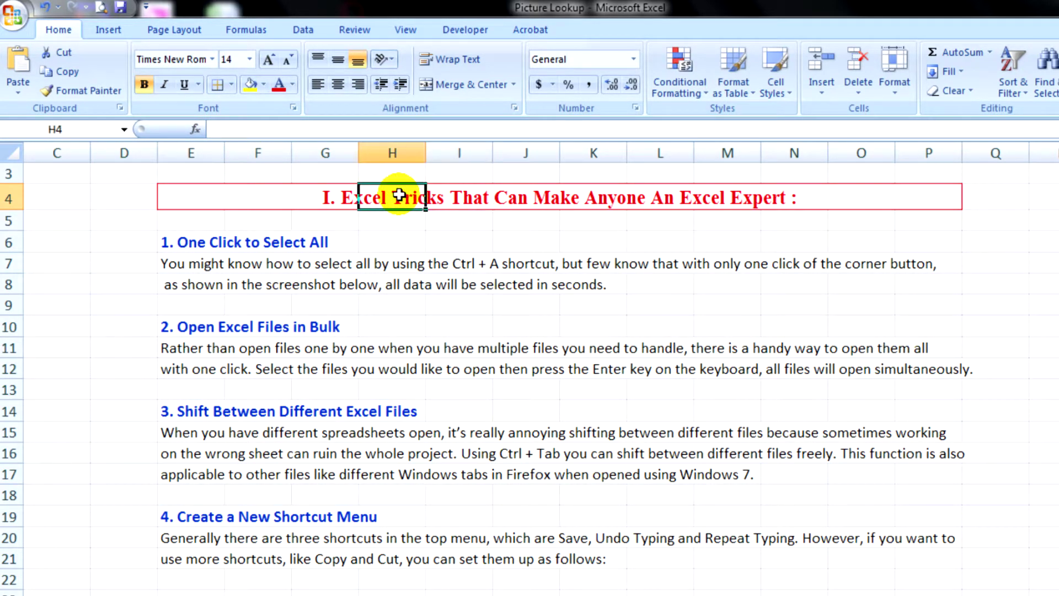
pyautogui.press('Left')
pyautogui.press('Left')
pyautogui.press('Left')
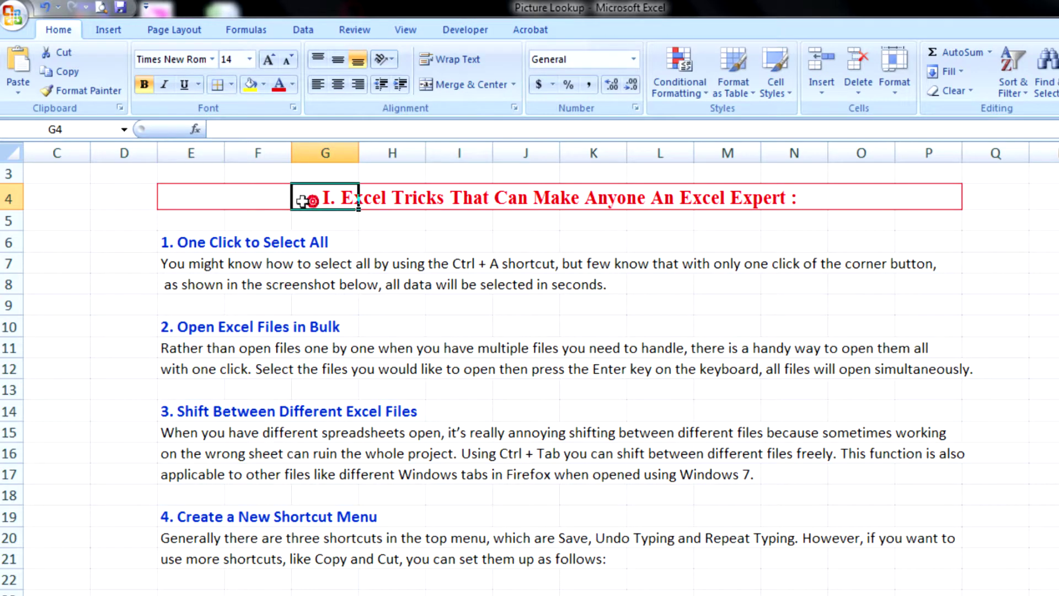
pyautogui.click(273, 200)
pyautogui.click(188, 197)
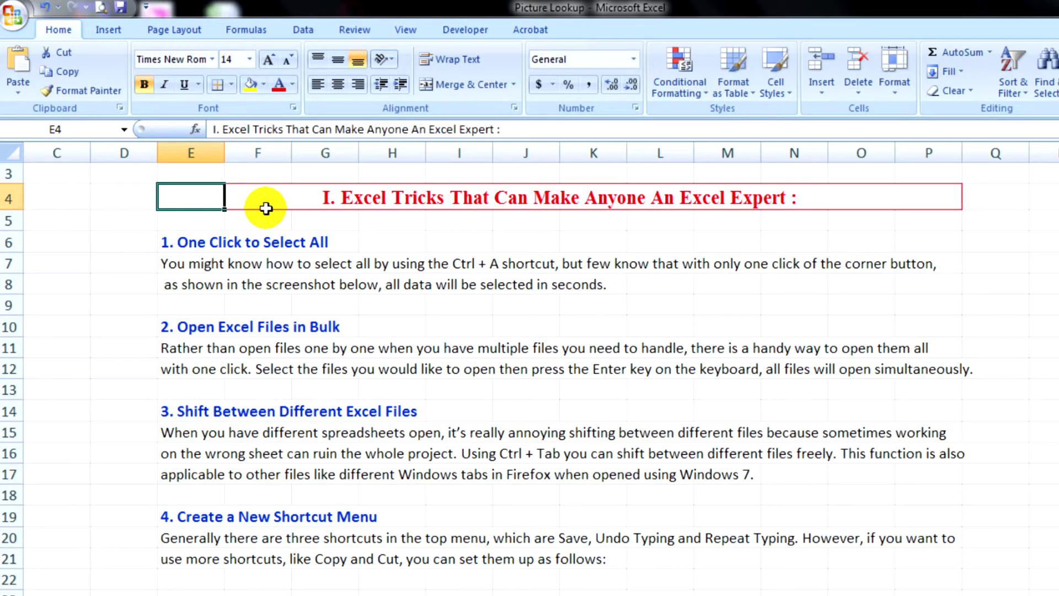
pyautogui.click(266, 200)
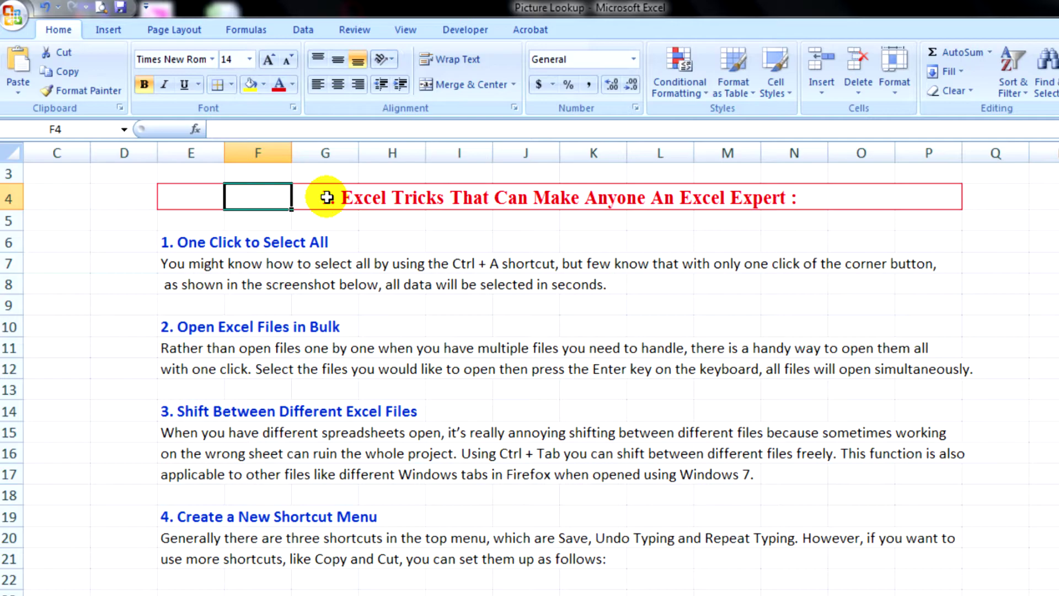
pyautogui.click(419, 284)
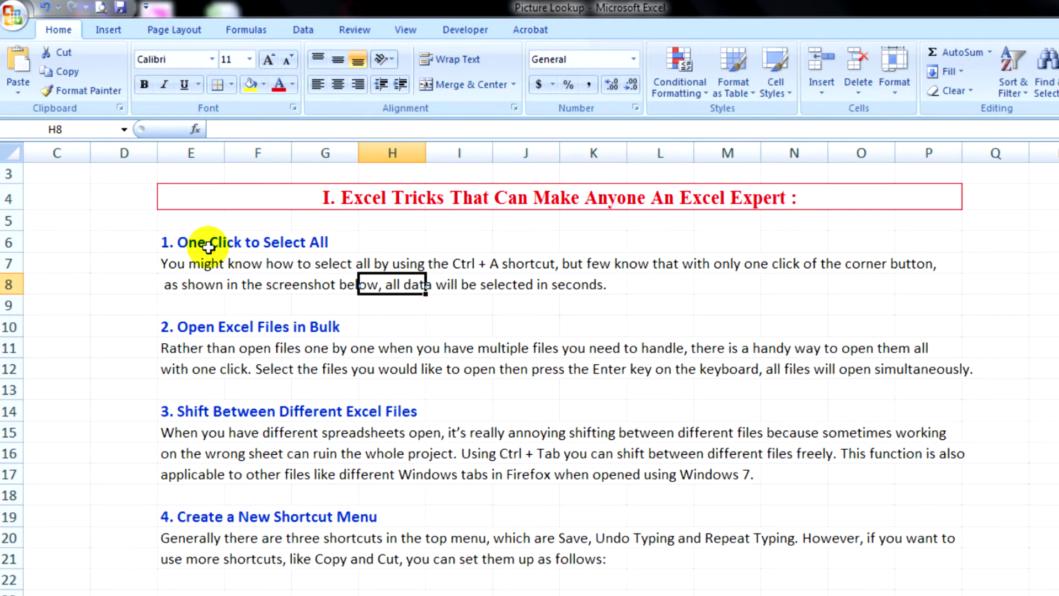
# - Select E6:J6 and set Horizontal alignment to Center Across Selection
pyautogui.moveTo(177, 237)
pyautogui.mouseDown()
pyautogui.moveTo(864, 239)
pyautogui.moveTo(553, 250)
pyautogui.mouseUp()
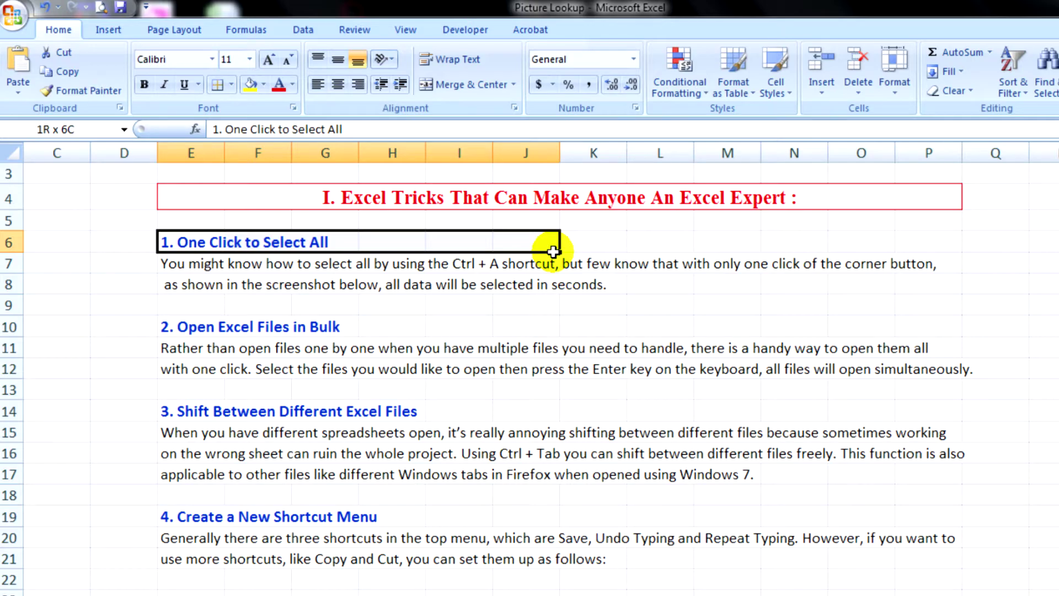
pyautogui.click(514, 107)
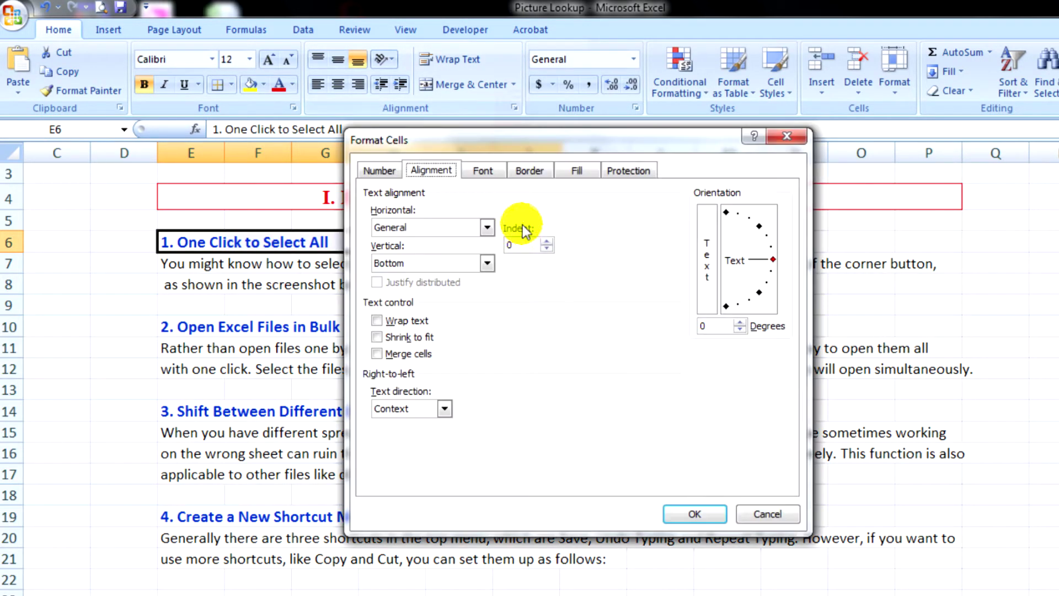
pyautogui.click(487, 228)
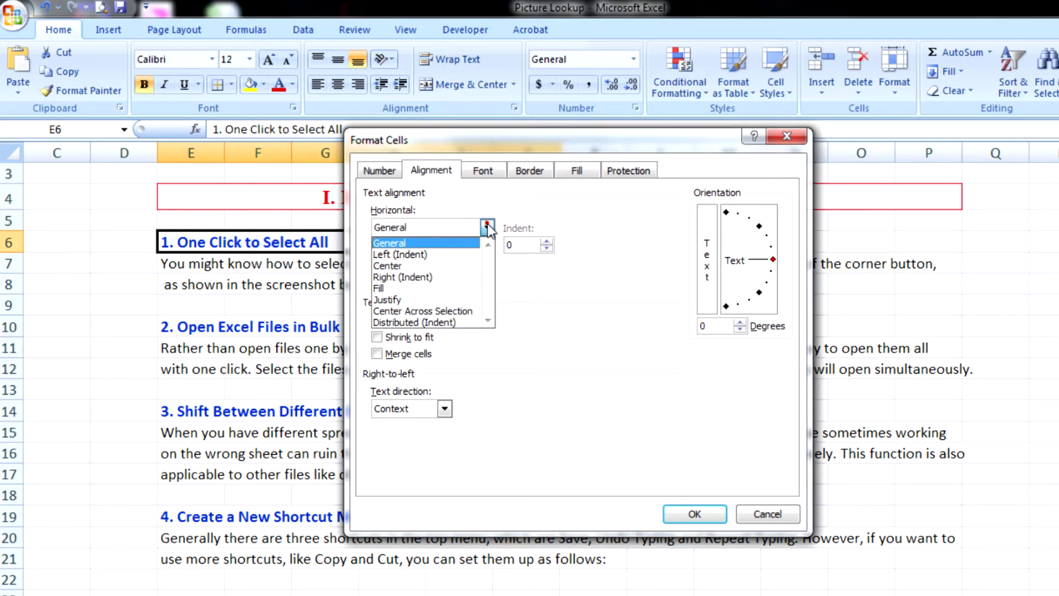
pyautogui.click(424, 311)
pyautogui.click(694, 513)
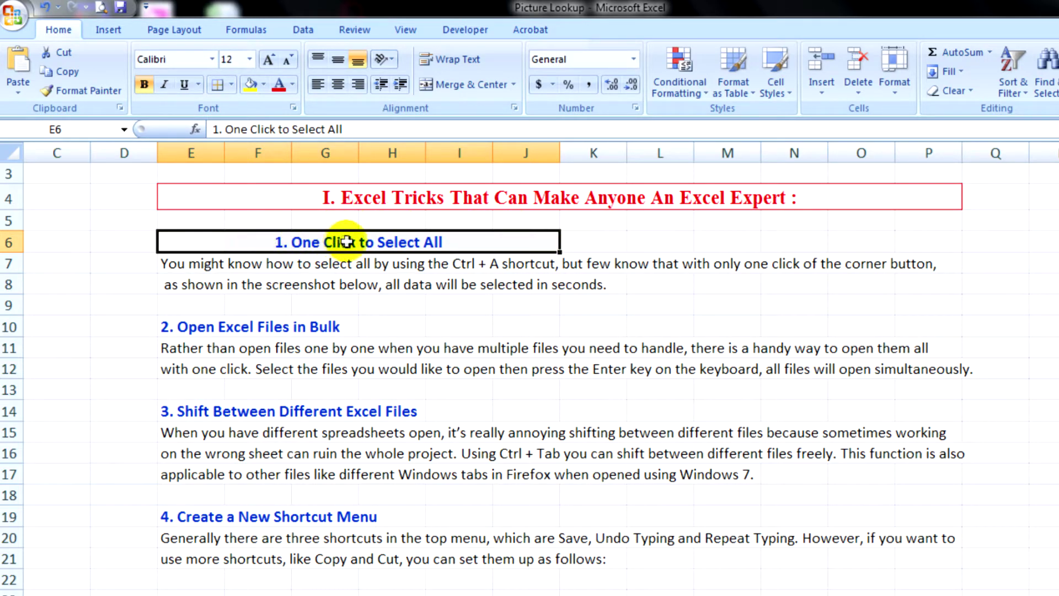
# - Click the cells beside the subheading to confirm they stay empty and unmerged
pyautogui.click(334, 242)
pyautogui.click(371, 241)
pyautogui.click(334, 242)
pyautogui.click(259, 242)
pyautogui.click(336, 241)
pyautogui.click(376, 240)
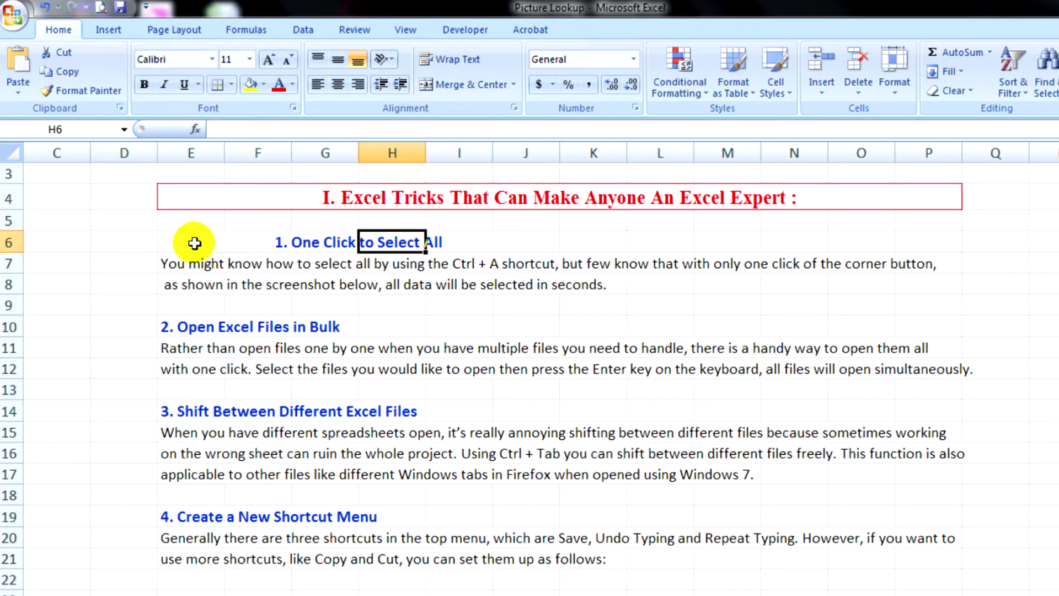
# - Reselect E6:J6 and reset its Horizontal alignment to General
pyautogui.click(193, 242)
pyautogui.click(293, 243)
pyautogui.moveTo(193, 242); pyautogui.dragTo(505, 240)
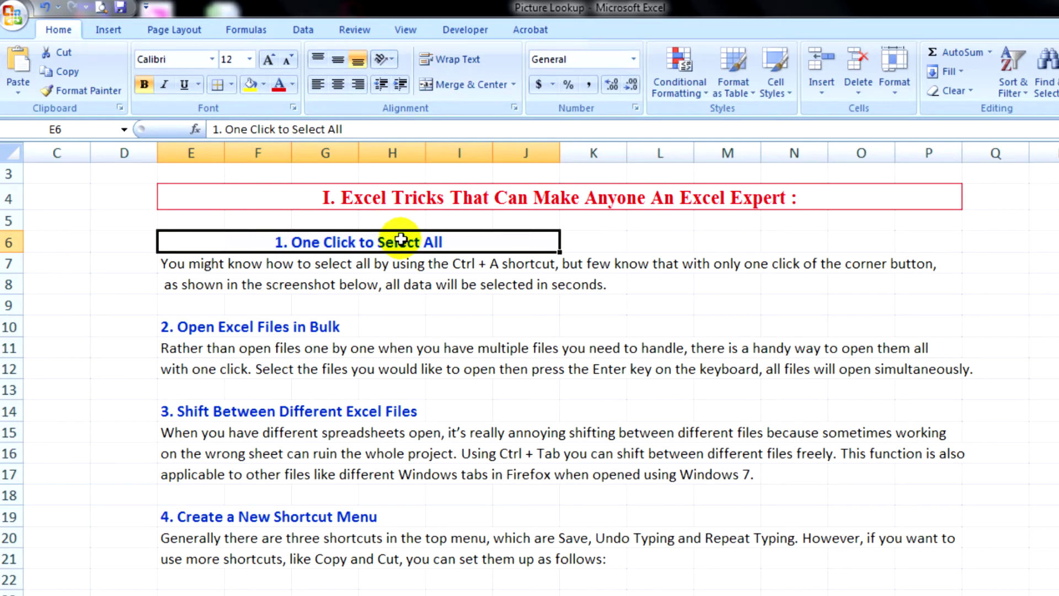
pyautogui.click(515, 108)
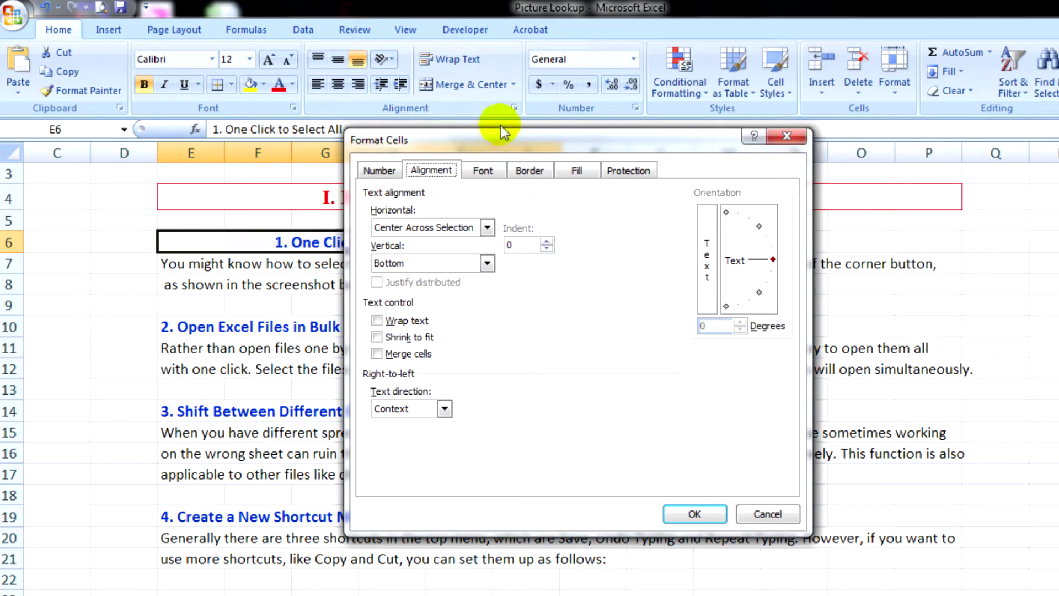
pyautogui.click(488, 228)
pyautogui.click(452, 244)
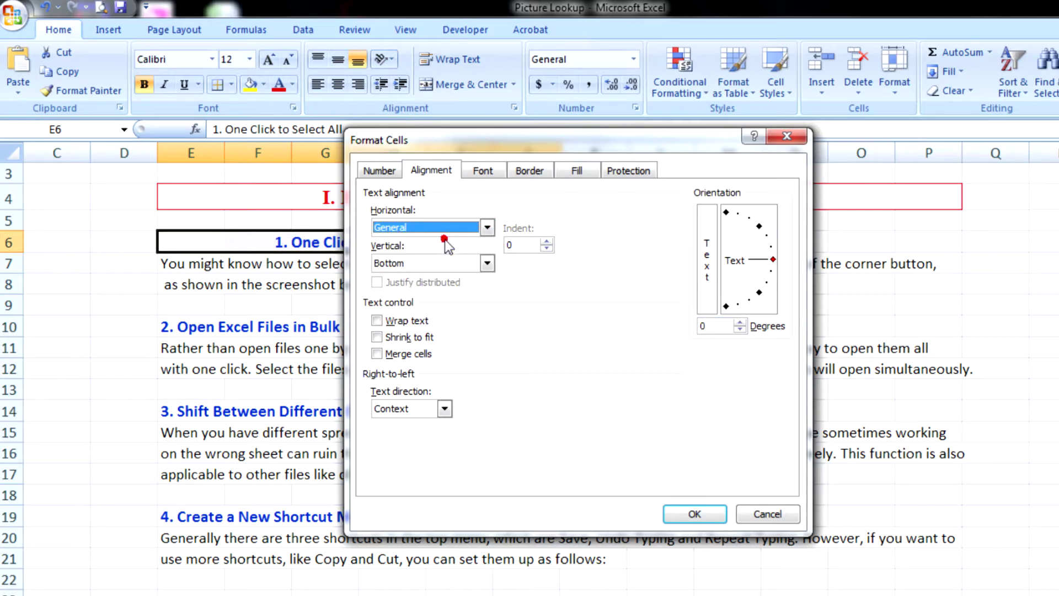
pyautogui.click(694, 513)
pyautogui.click(594, 326)
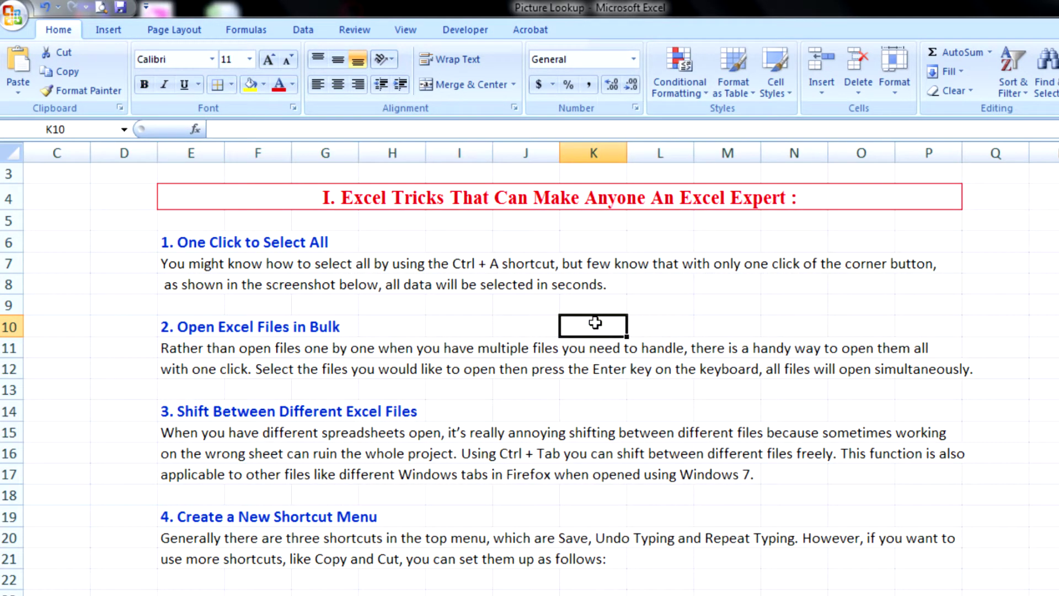